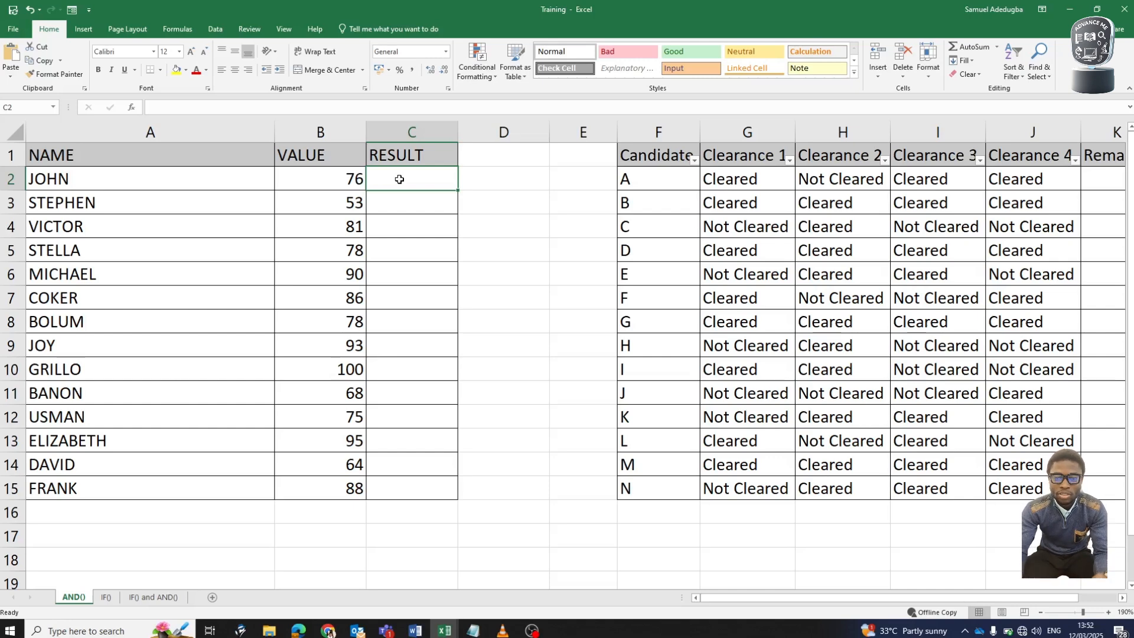
- Enter the formula =AND(B2>75,B2<90) in cell C2 of the RESULT column
{"action": "type", "text": "="}
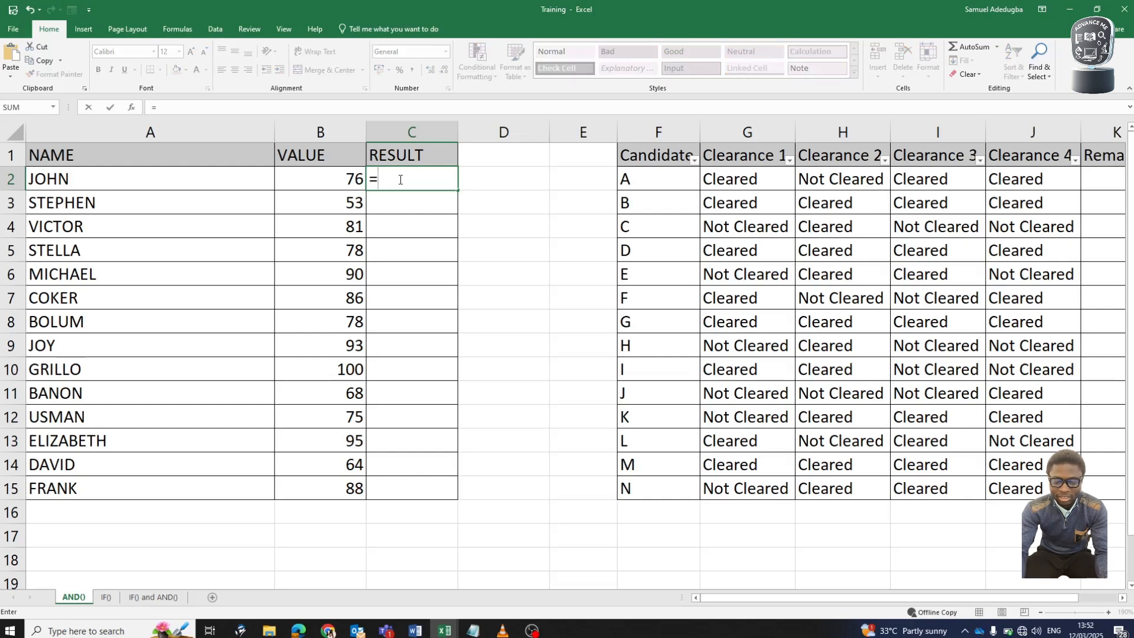
{"action": "type", "text": "and"}
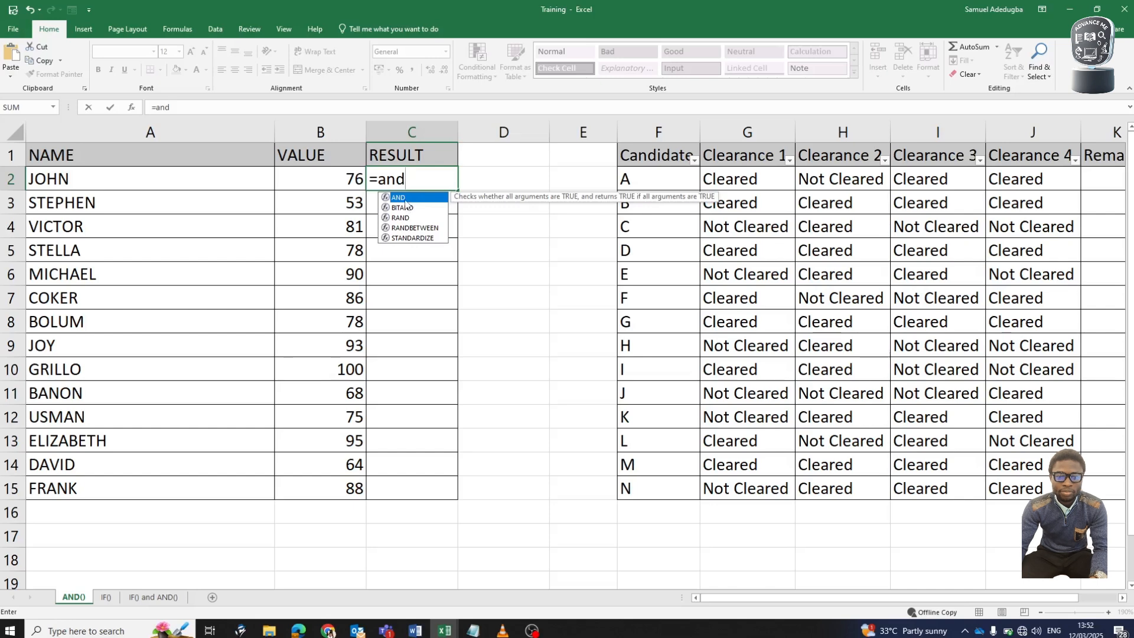
{"action": "key", "text": "Tab"}
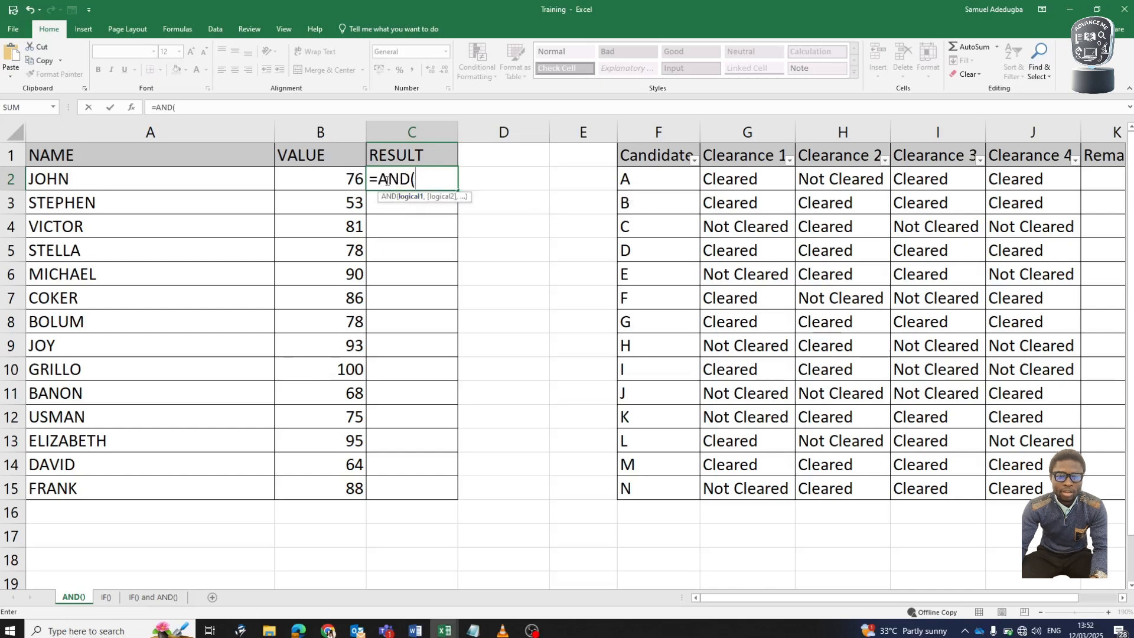
{"action": "left_click", "coordinate": [351, 178]}
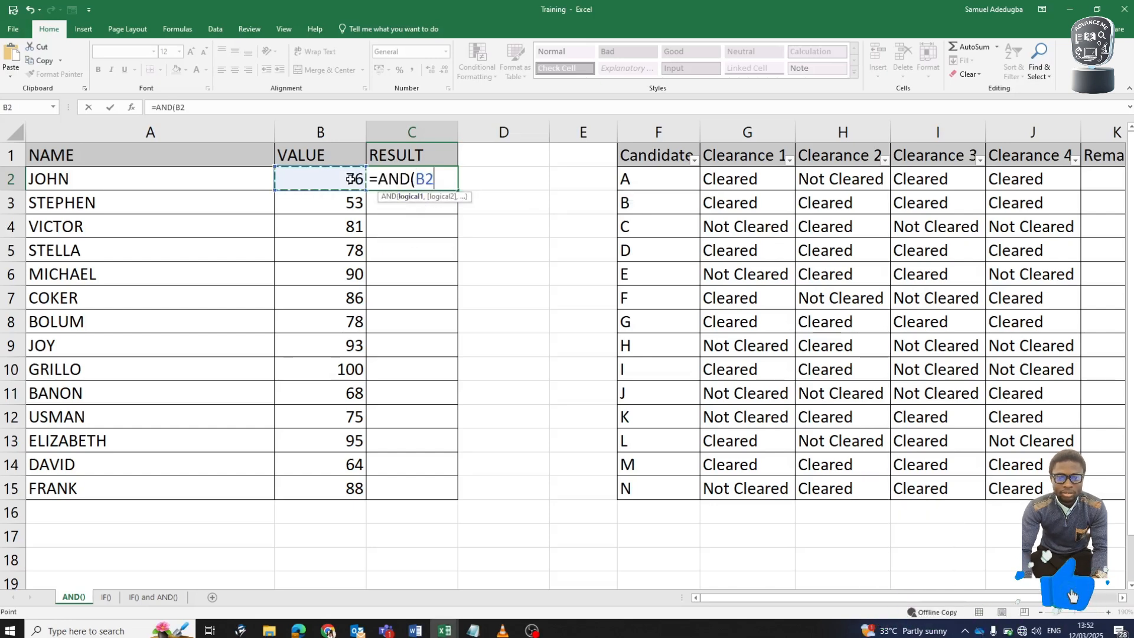
{"action": "type", "text": ">"}
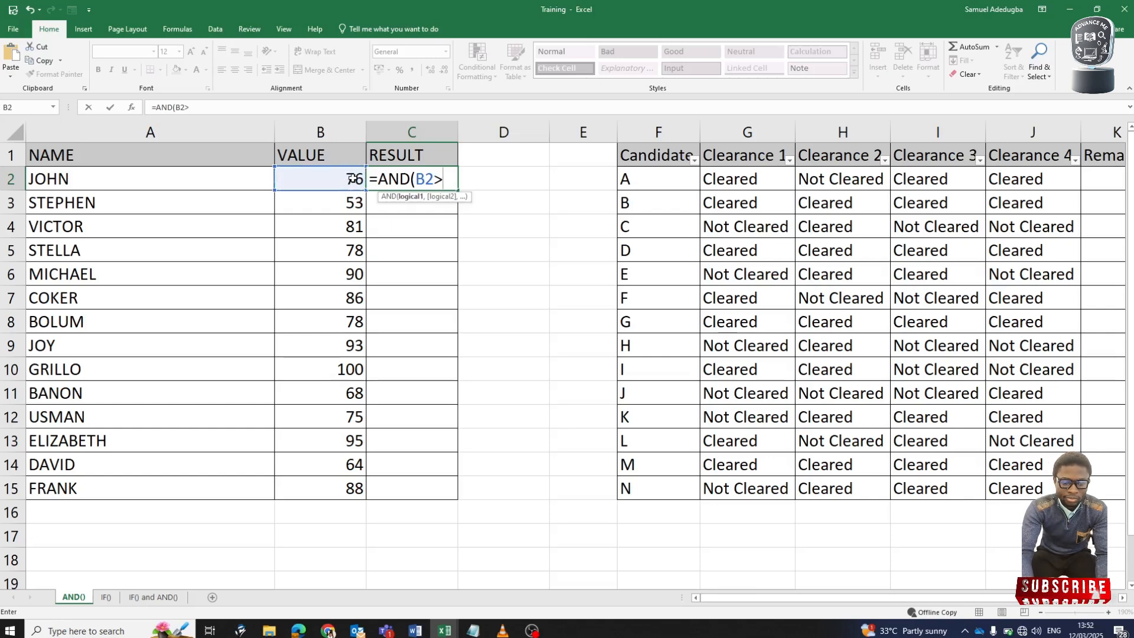
{"action": "type", "text": "75"}
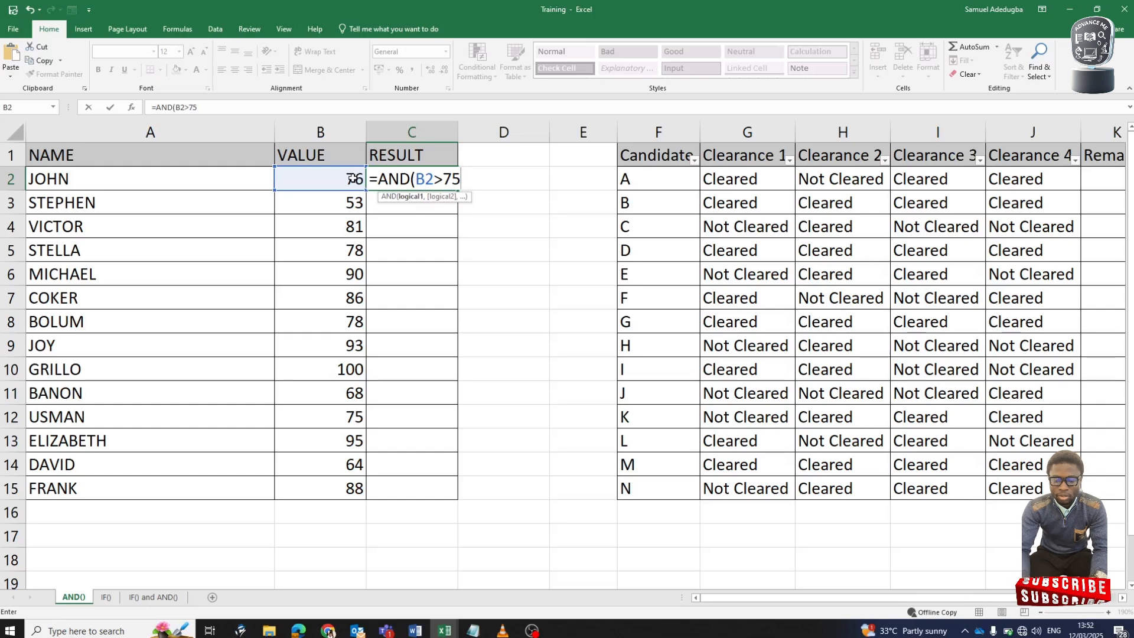
{"action": "type", "text": ","}
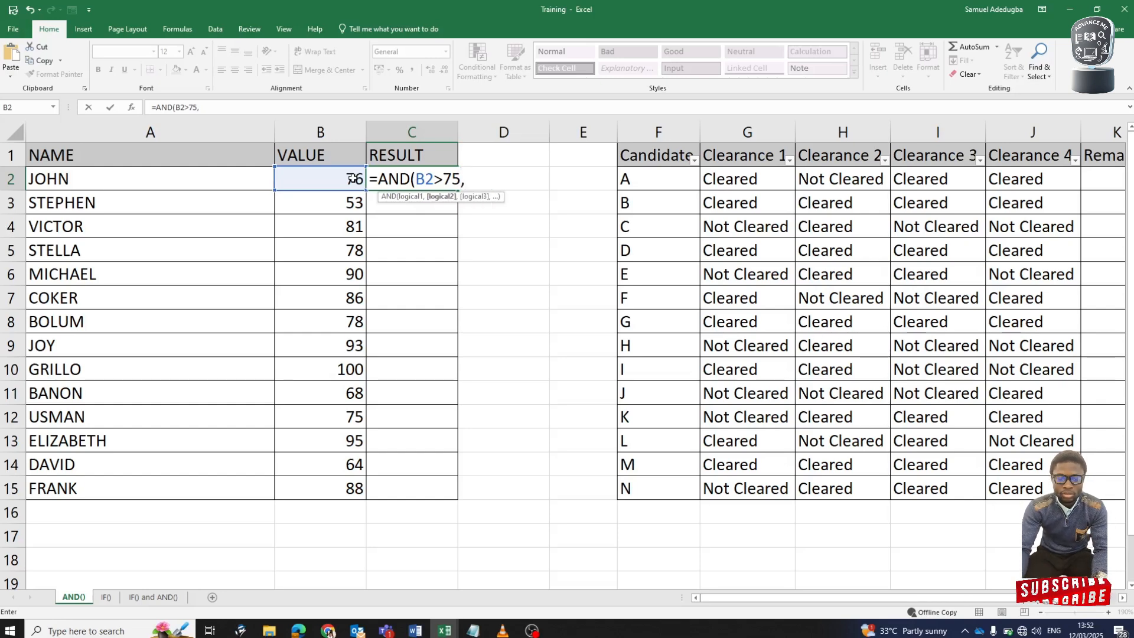
{"action": "left_click", "coordinate": [352, 178]}
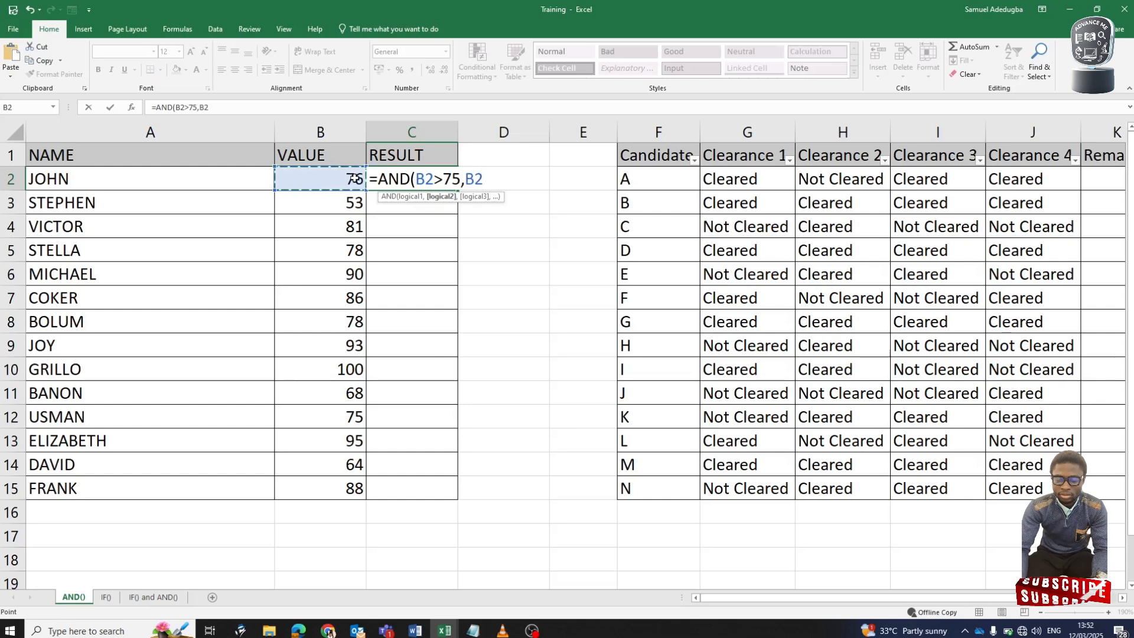
{"action": "type", "text": "<"}
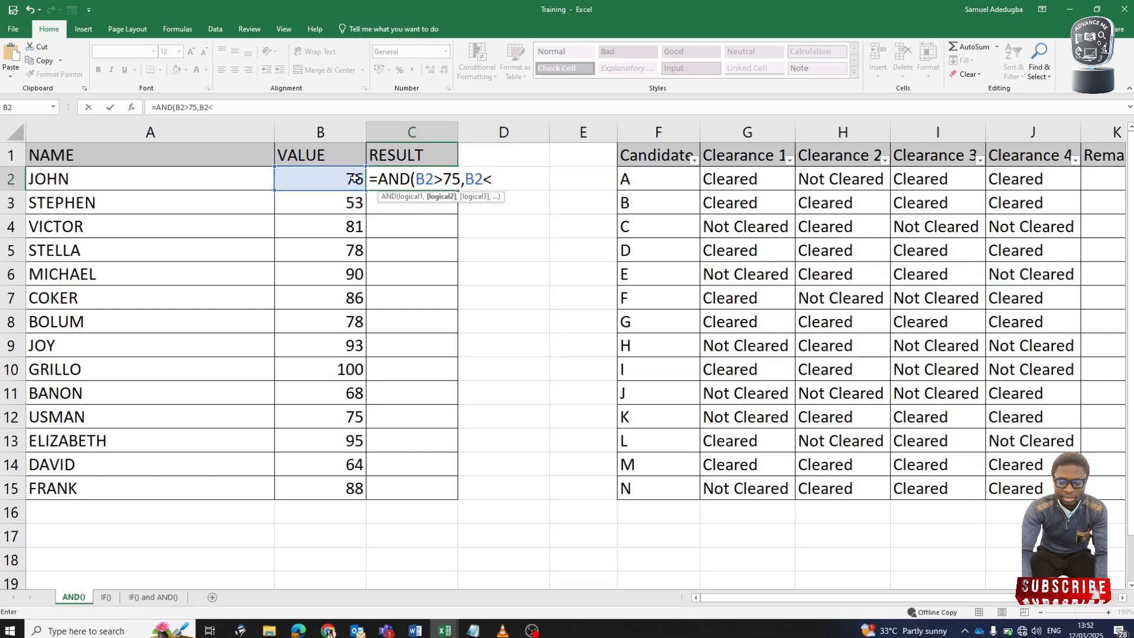
{"action": "type", "text": "90"}
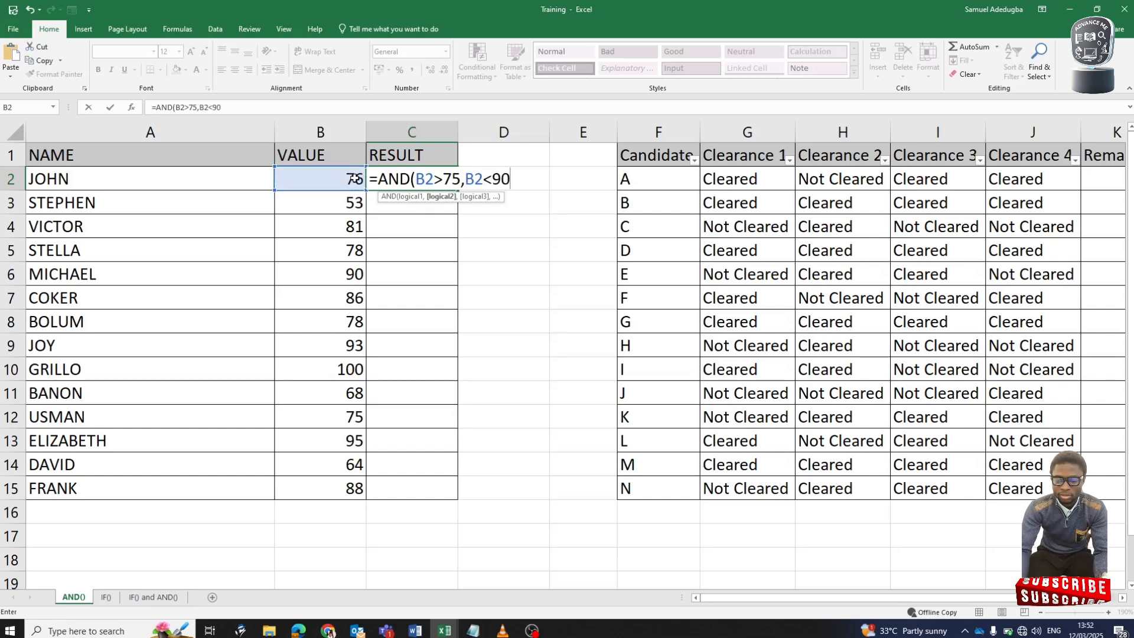
{"action": "type", "text": ")"}
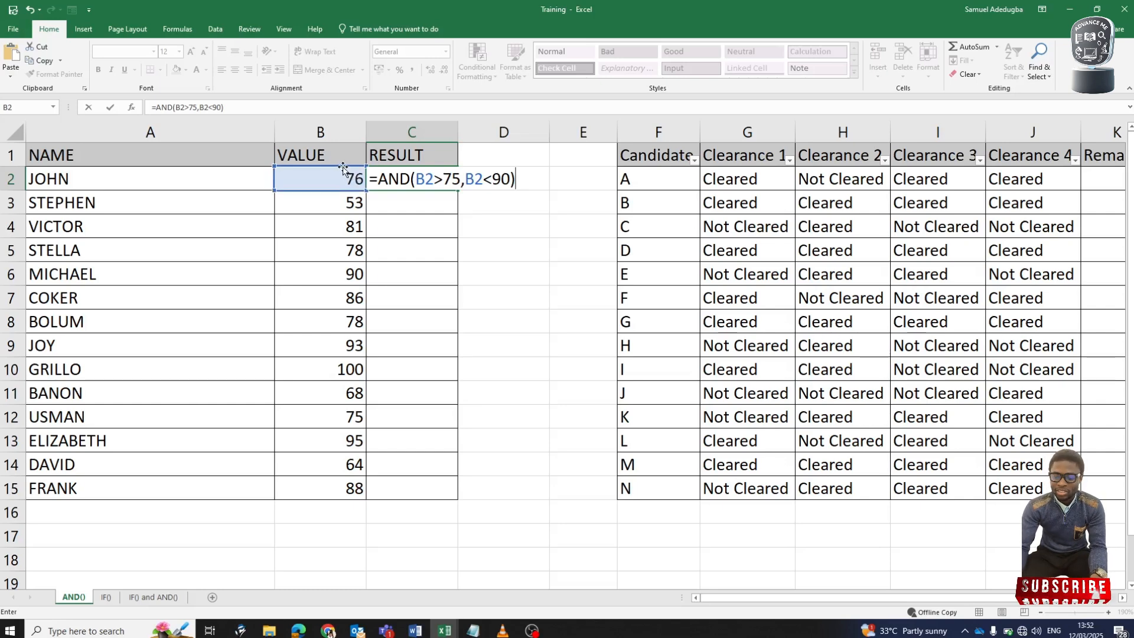
{"action": "key", "text": "Return"}
- Fill the AND formula from C2 down through C15 and check the results in rows 9 and 10
{"action": "left_click", "coordinate": [414, 177]}
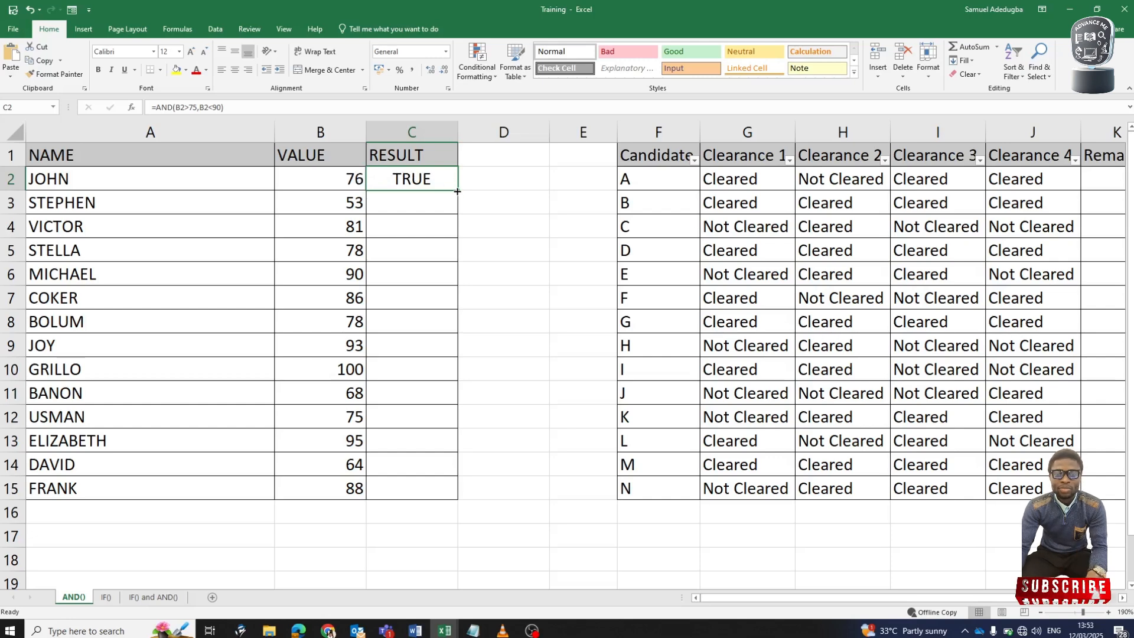
{"action": "left_click_drag", "start_coordinate": [457, 192], "coordinate": [427, 496]}
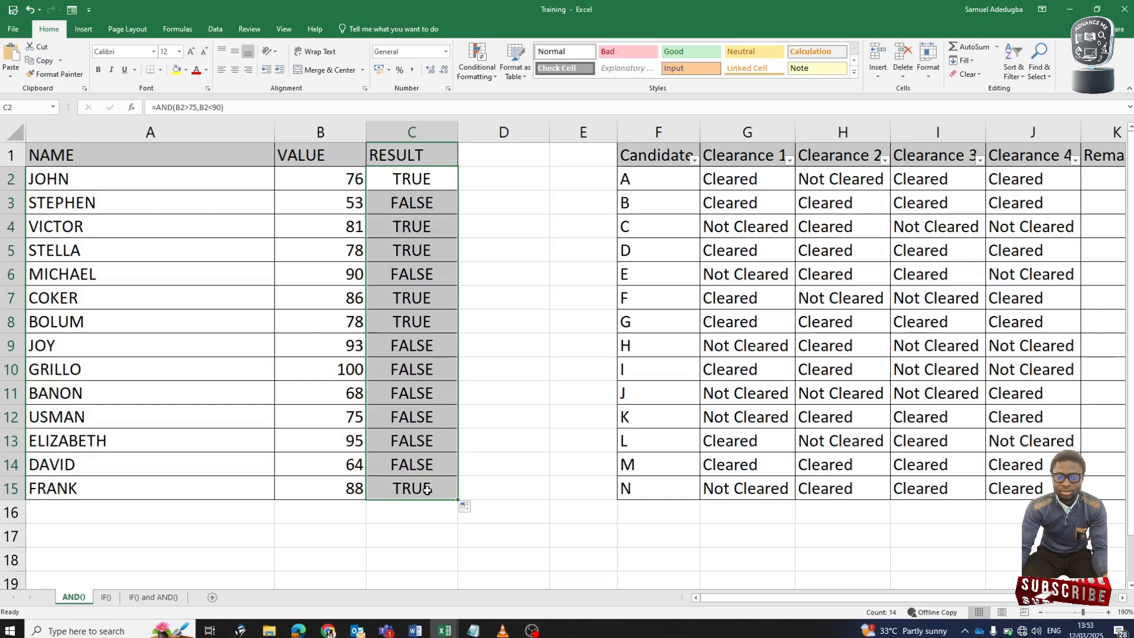
{"action": "left_click", "coordinate": [478, 437]}
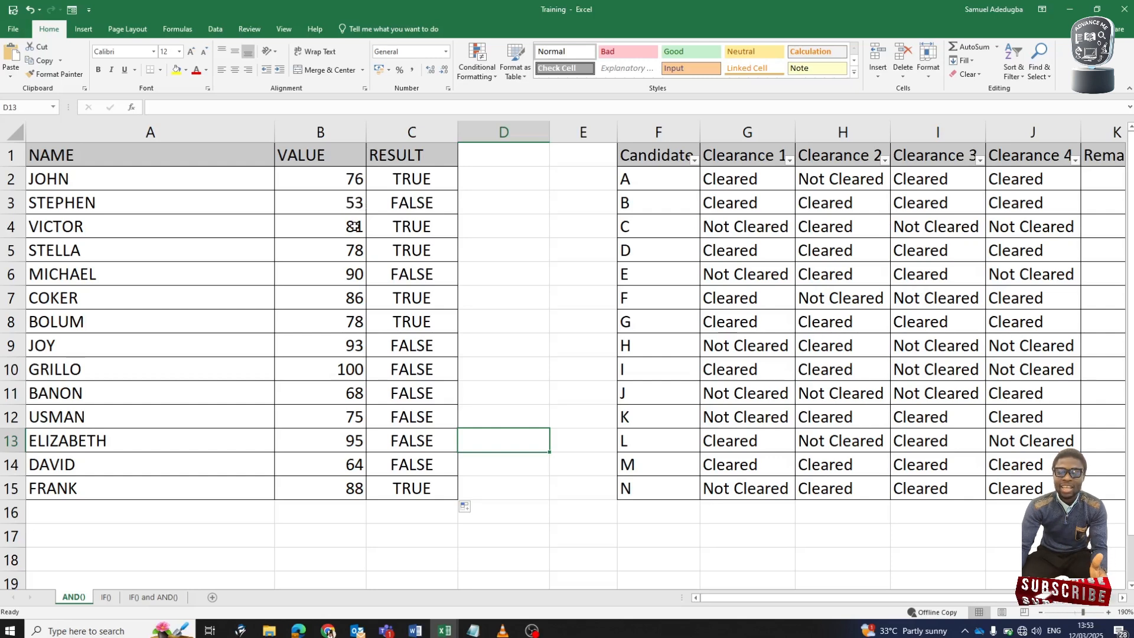
{"action": "left_click", "coordinate": [403, 372]}
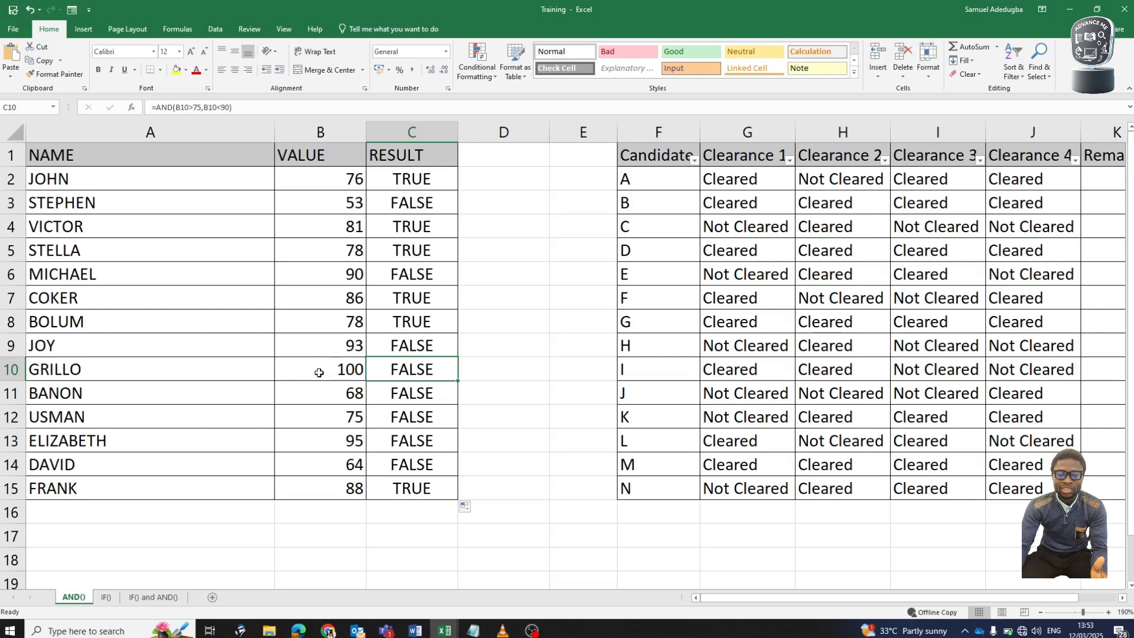
{"action": "left_click", "coordinate": [347, 370]}
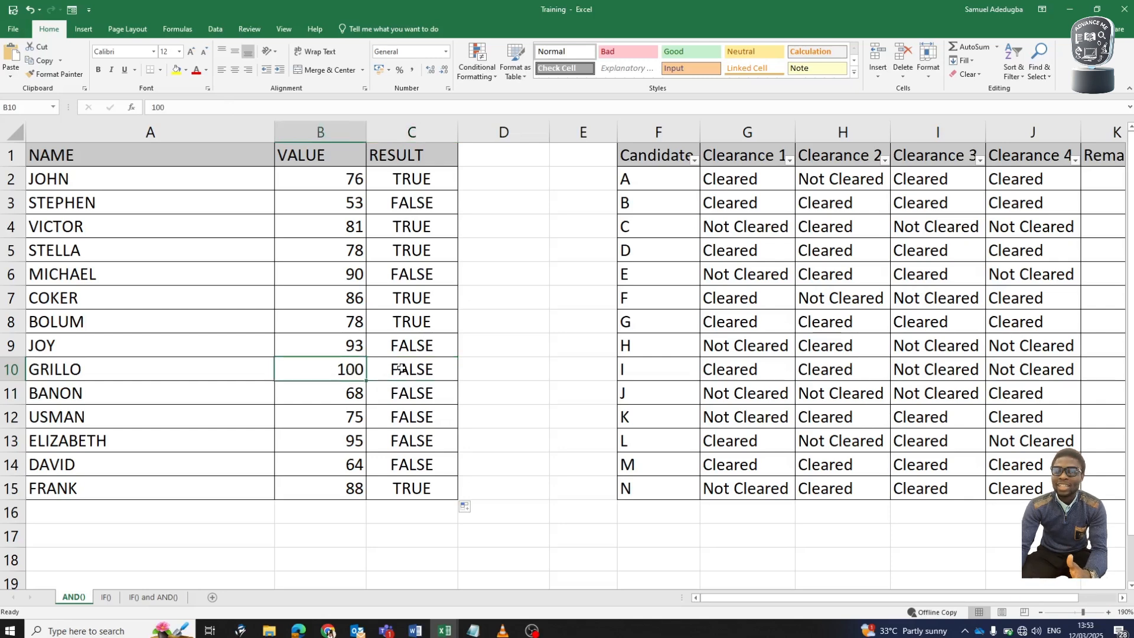
{"action": "left_click", "coordinate": [406, 345]}
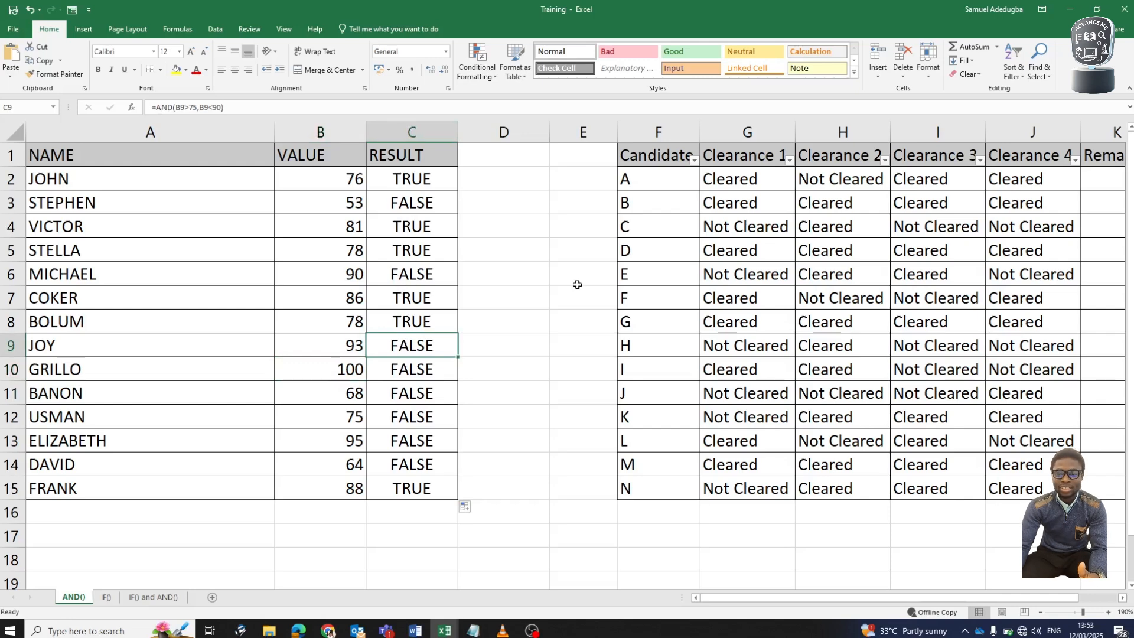
- Start an AND formula in cell K2 of the Remarks column with the first condition G2="Cleared"
{"action": "left_click_drag", "start_coordinate": [966, 598], "coordinate": [1005, 598]}
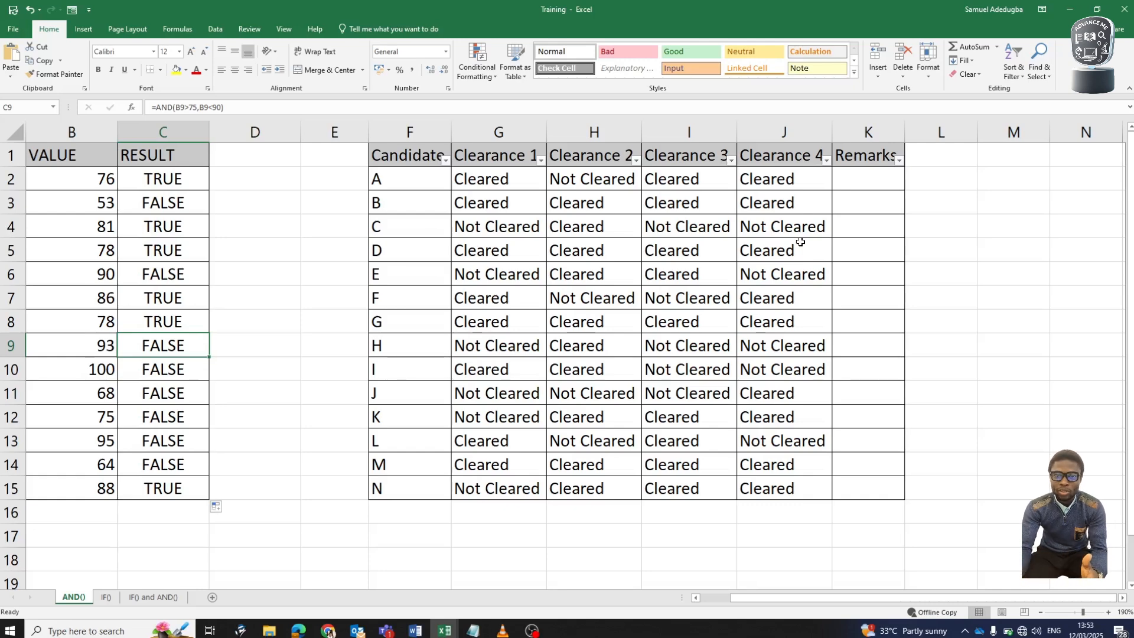
{"action": "left_click", "coordinate": [875, 177]}
{"action": "type", "text": "="}
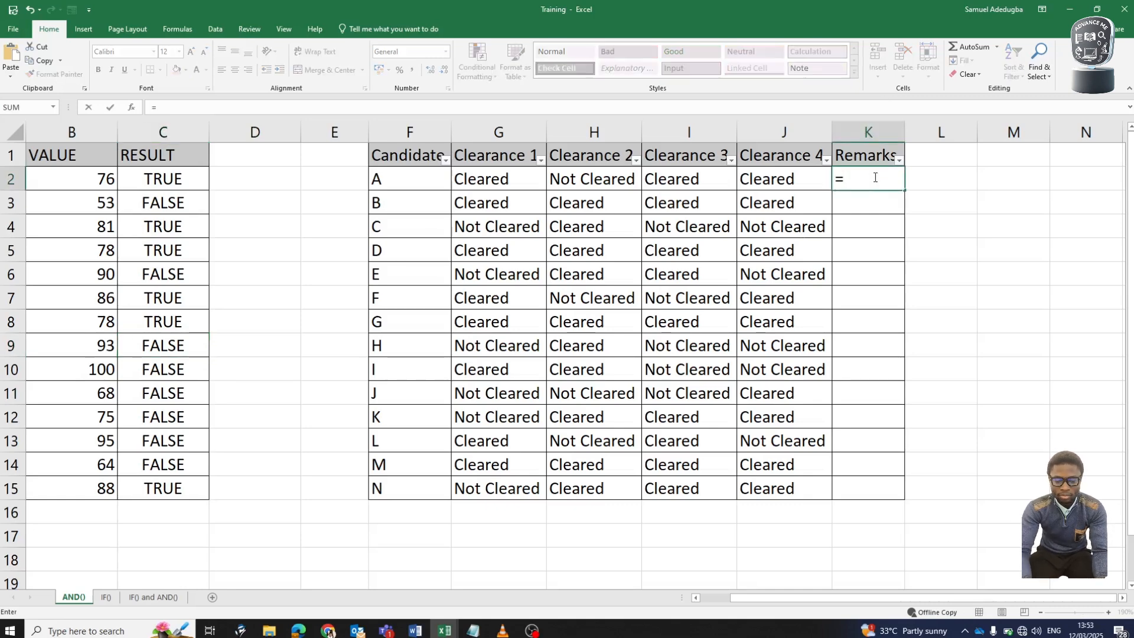
{"action": "type", "text": "and"}
{"action": "double_click", "coordinate": [872, 197]}
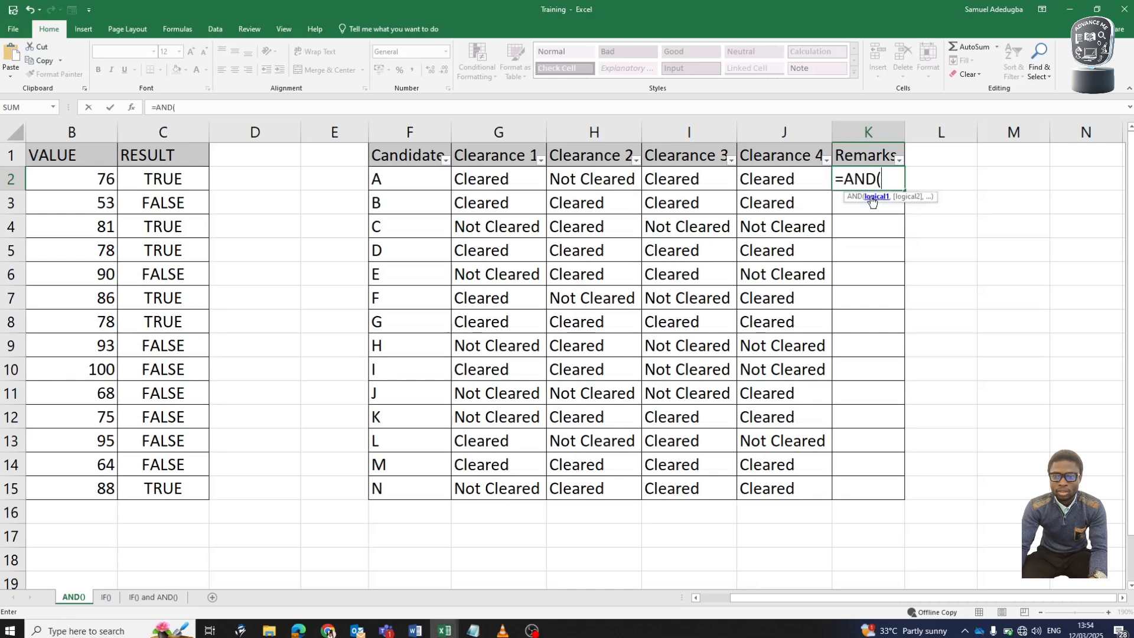
{"action": "left_click", "coordinate": [511, 181]}
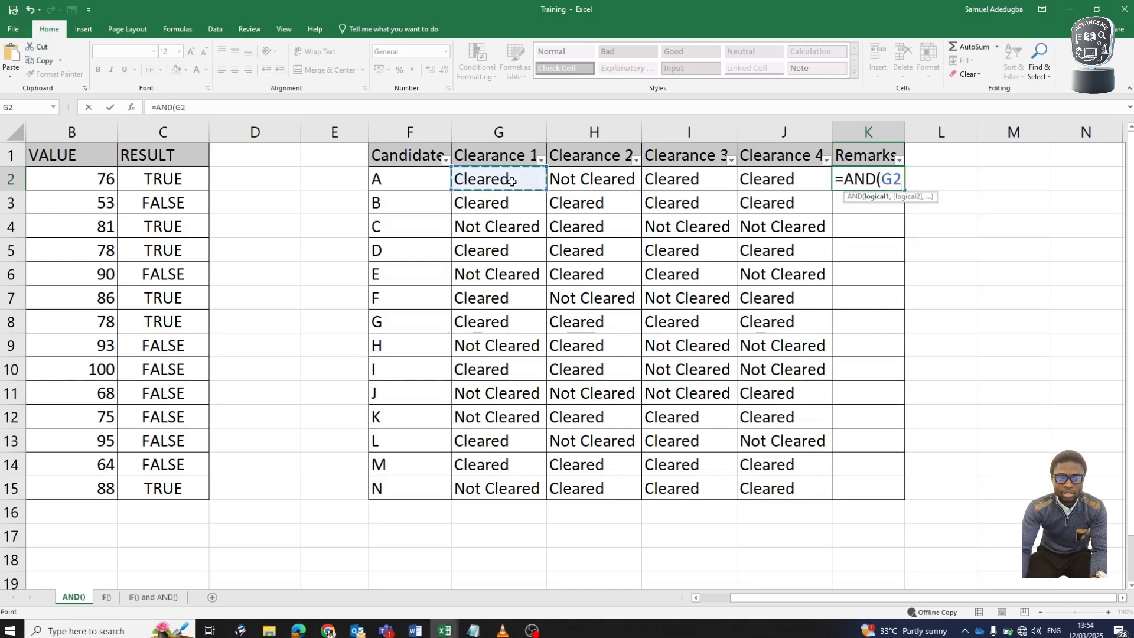
{"action": "type", "text": "="}
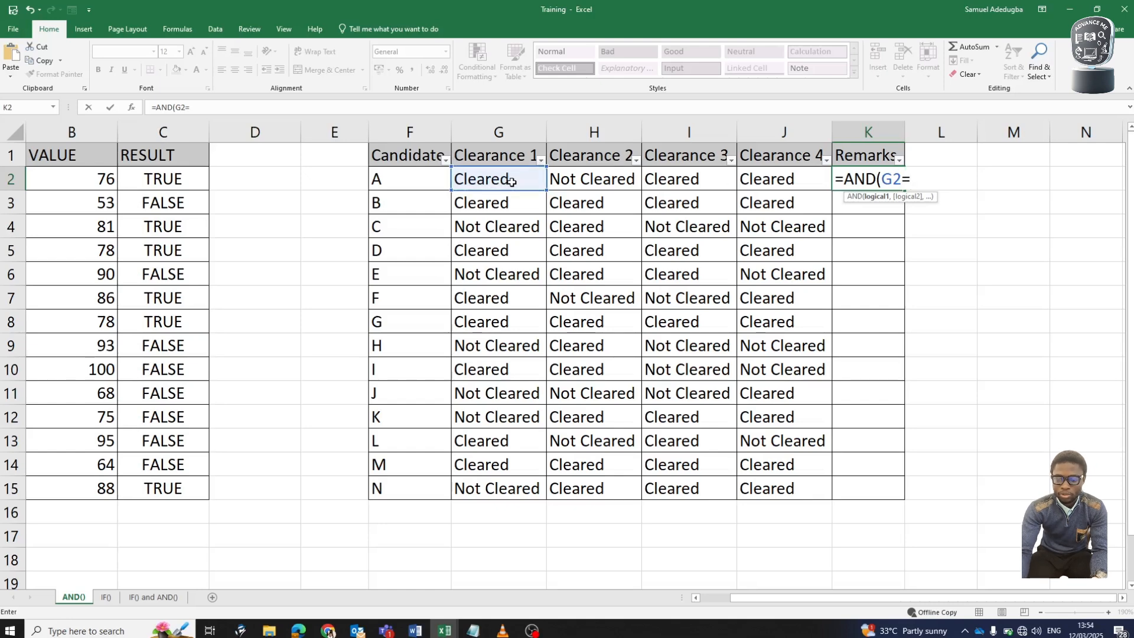
{"action": "type", "text": "\""}
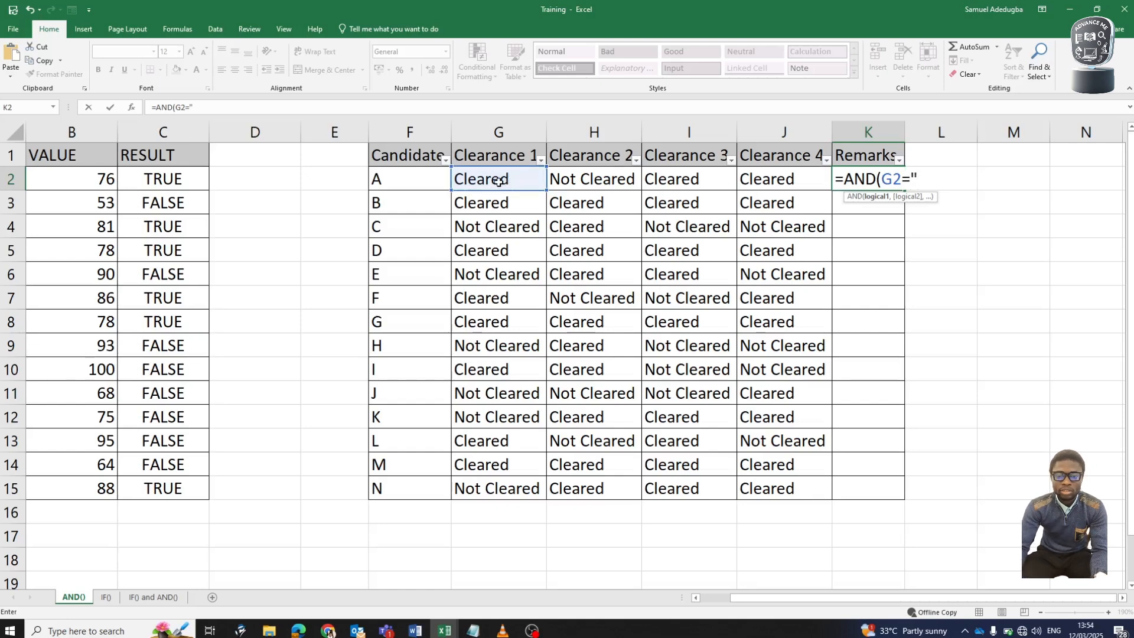
{"action": "type", "text": "C"}
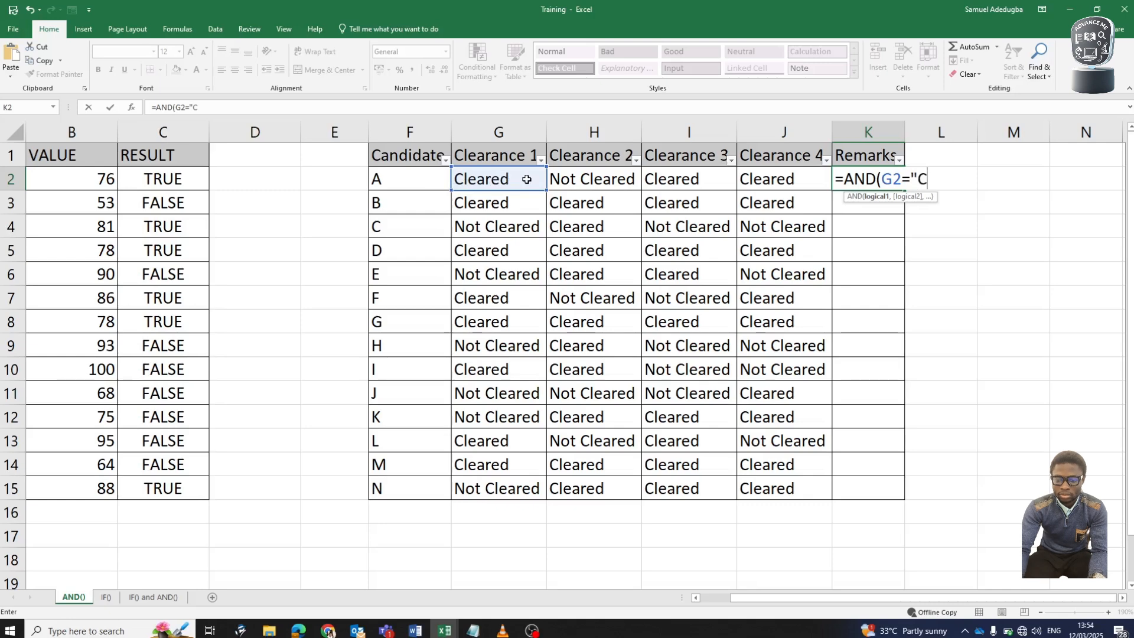
{"action": "type", "text": "leared"}
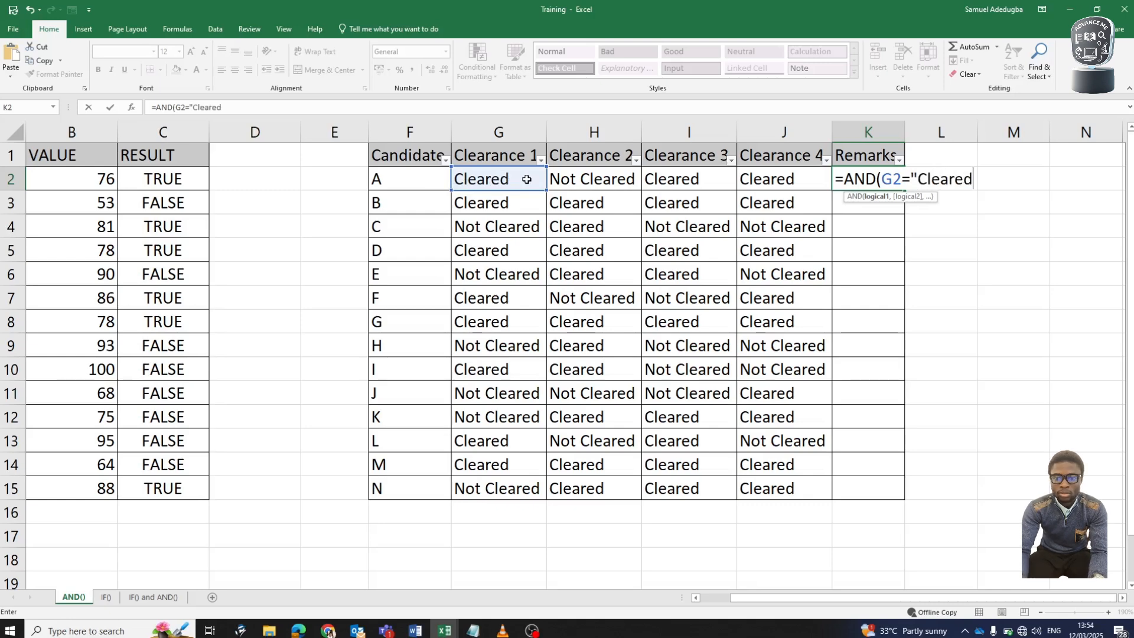
{"action": "type", "text": "\""}
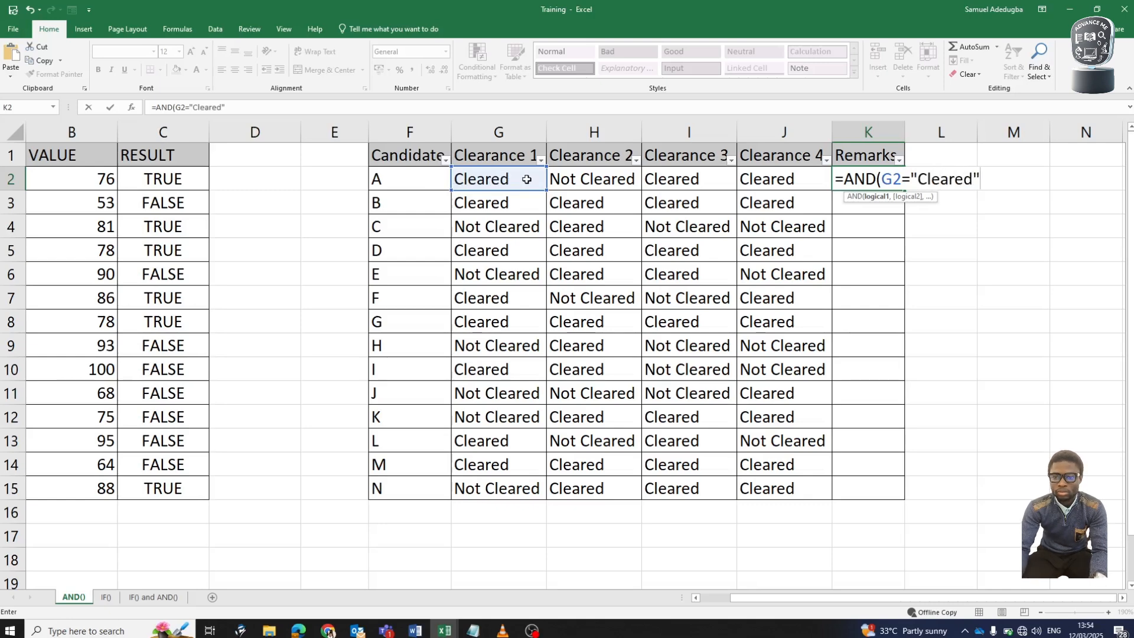
{"action": "type", "text": ","}
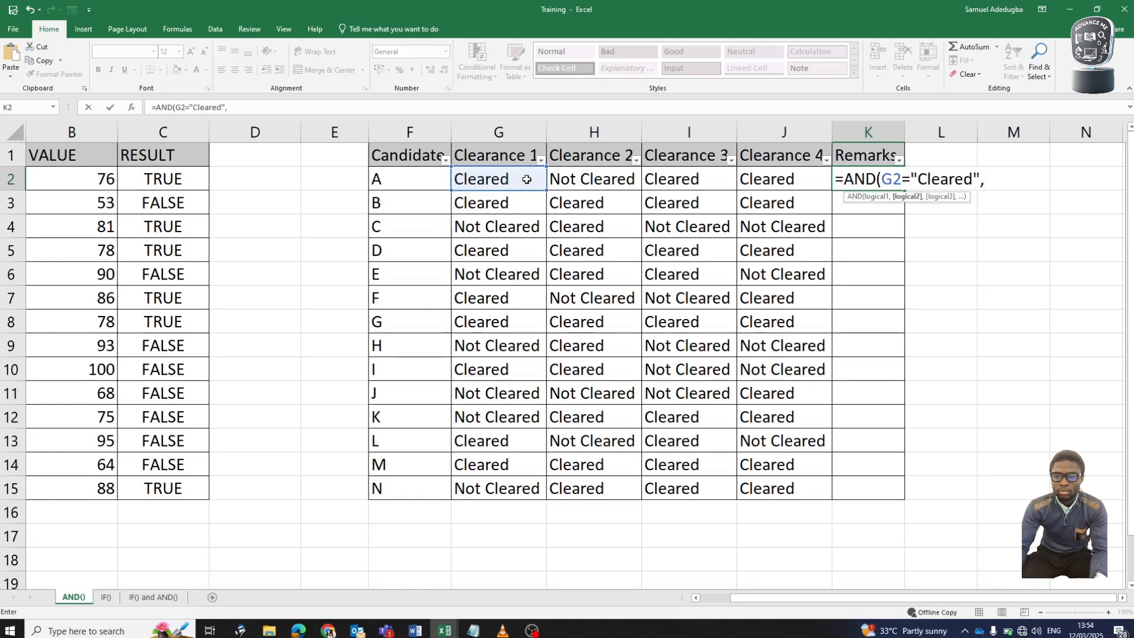
- Add H2="Cleared" as the second condition of the AND formula in K2
{"action": "left_click", "coordinate": [596, 179]}
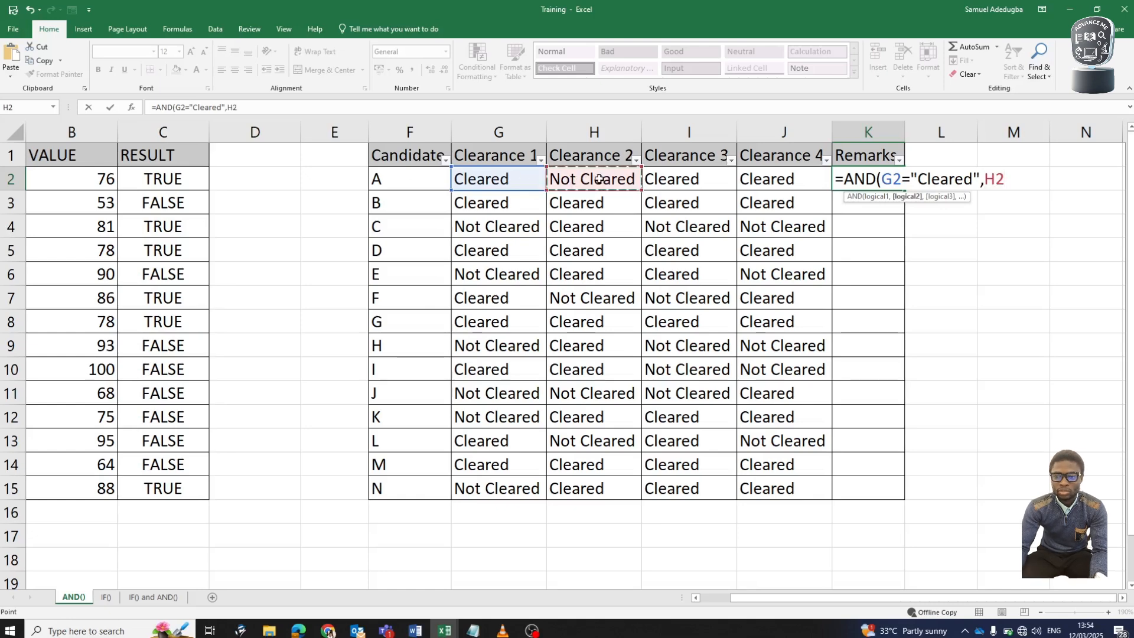
{"action": "type", "text": "=\""}
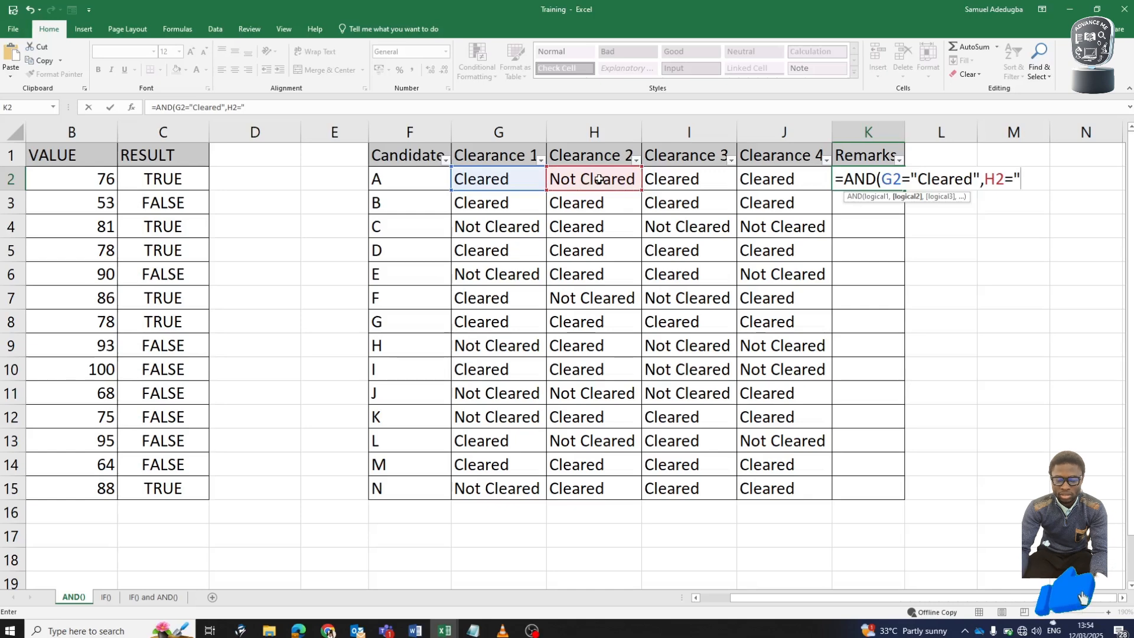
{"action": "type", "text": "Cleared"}
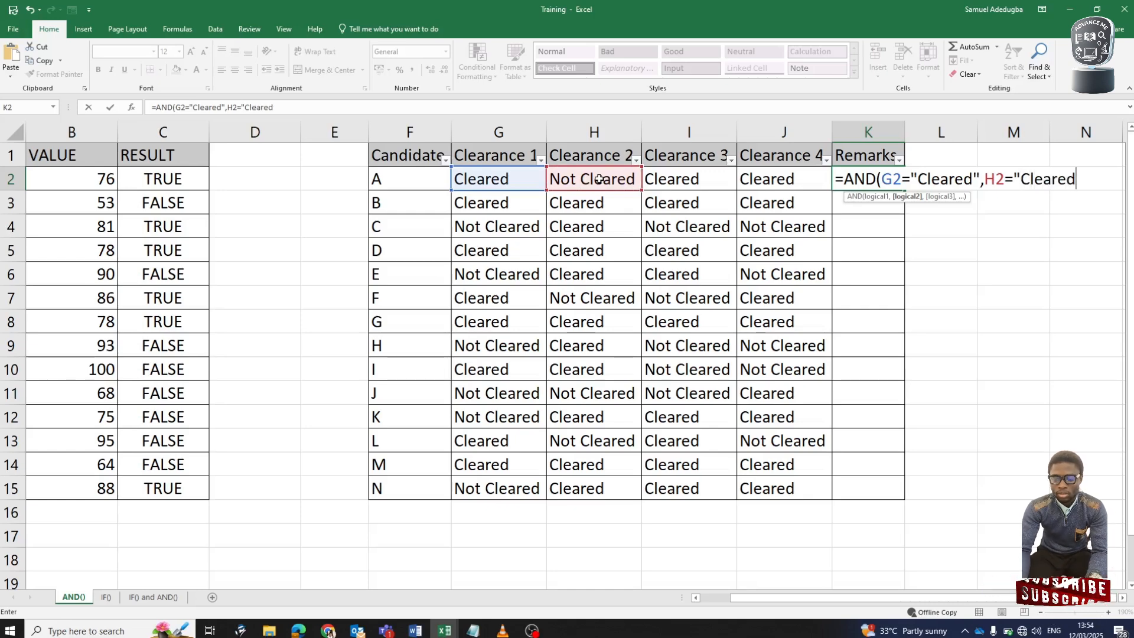
{"action": "type", "text": "\","}
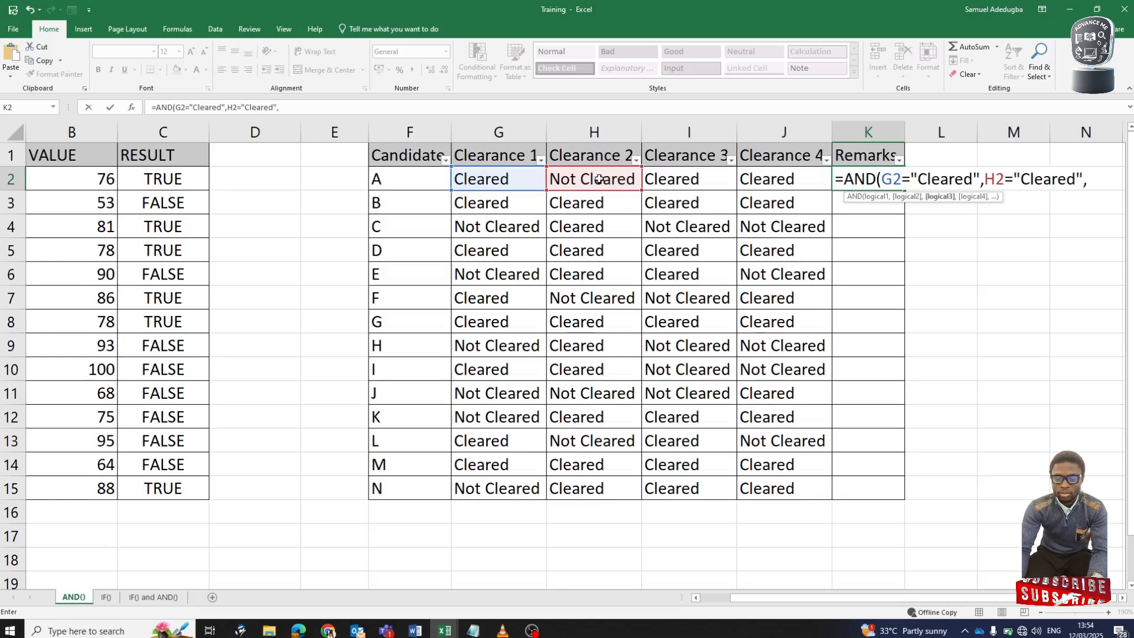
- Add I2="Cleared" as the third condition of the AND formula in K2
{"action": "left_click", "coordinate": [690, 180]}
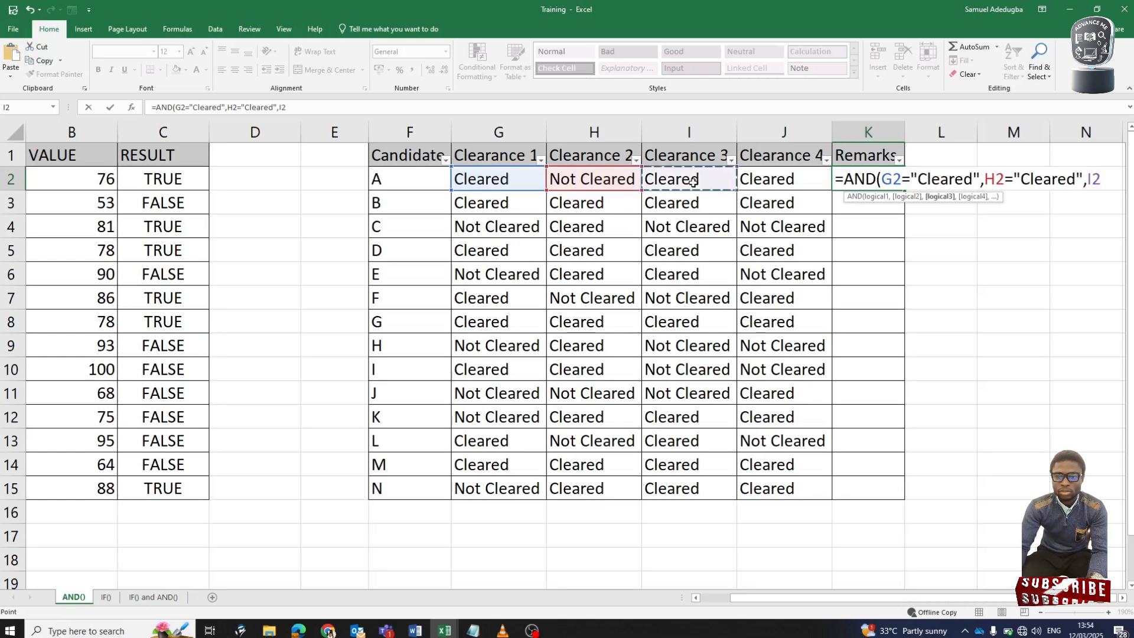
{"action": "type", "text": "="}
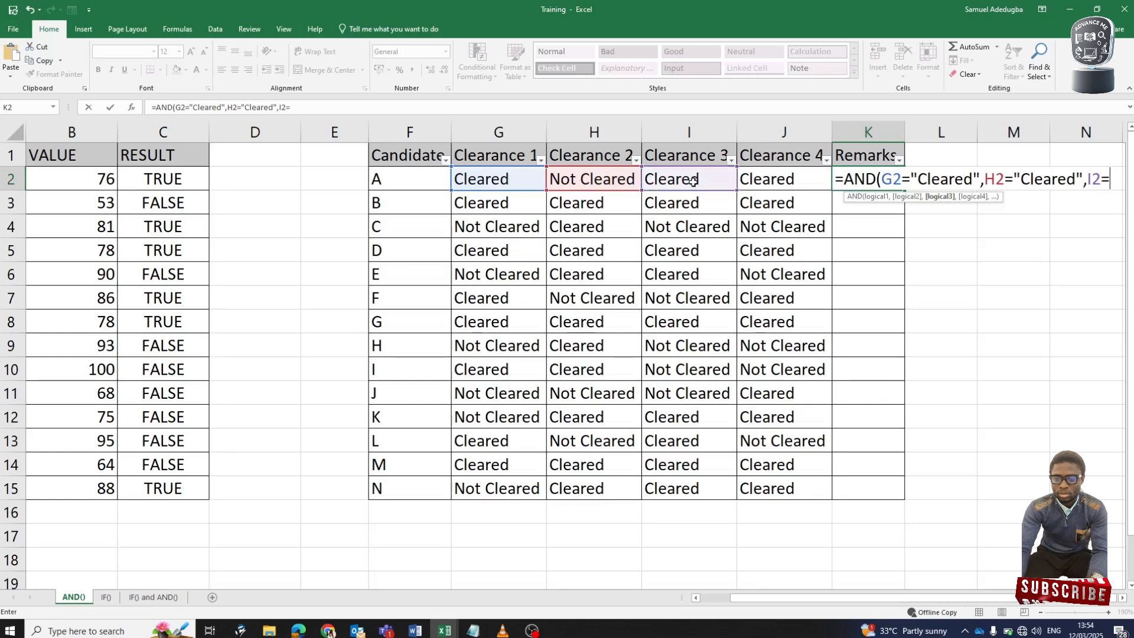
{"action": "type", "text": "\""}
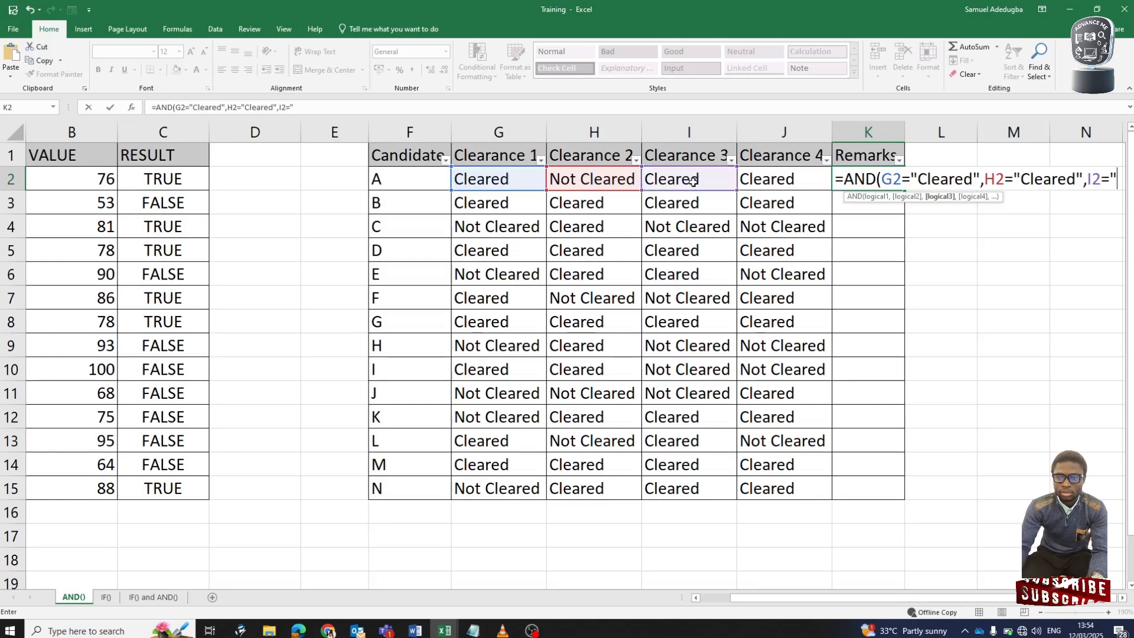
{"action": "type", "text": "Cl"}
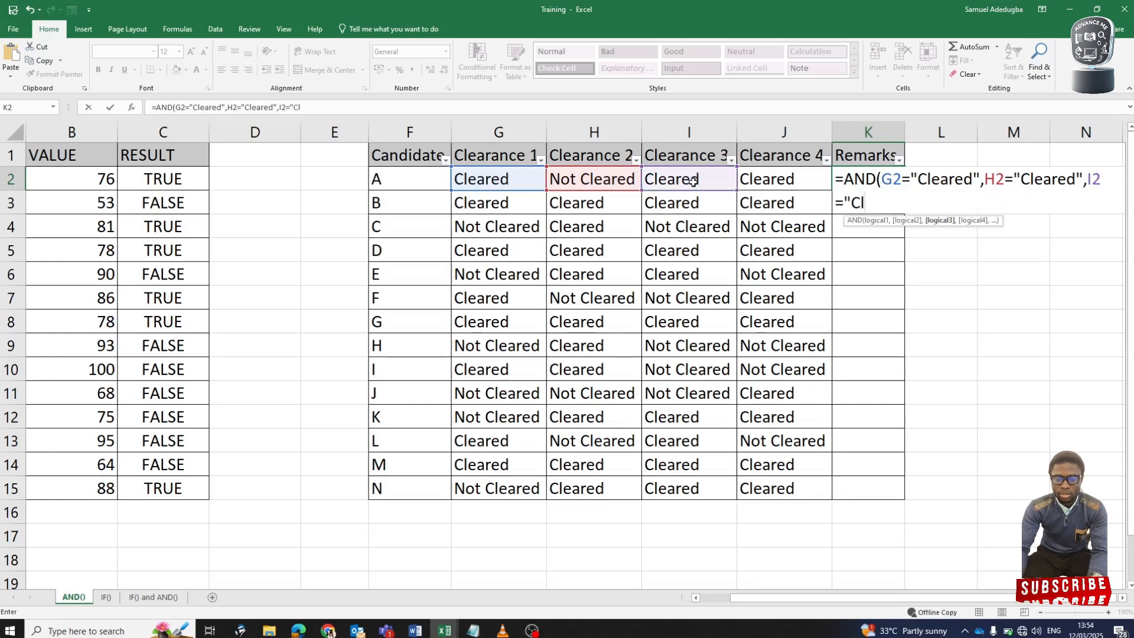
{"action": "type", "text": "eared"}
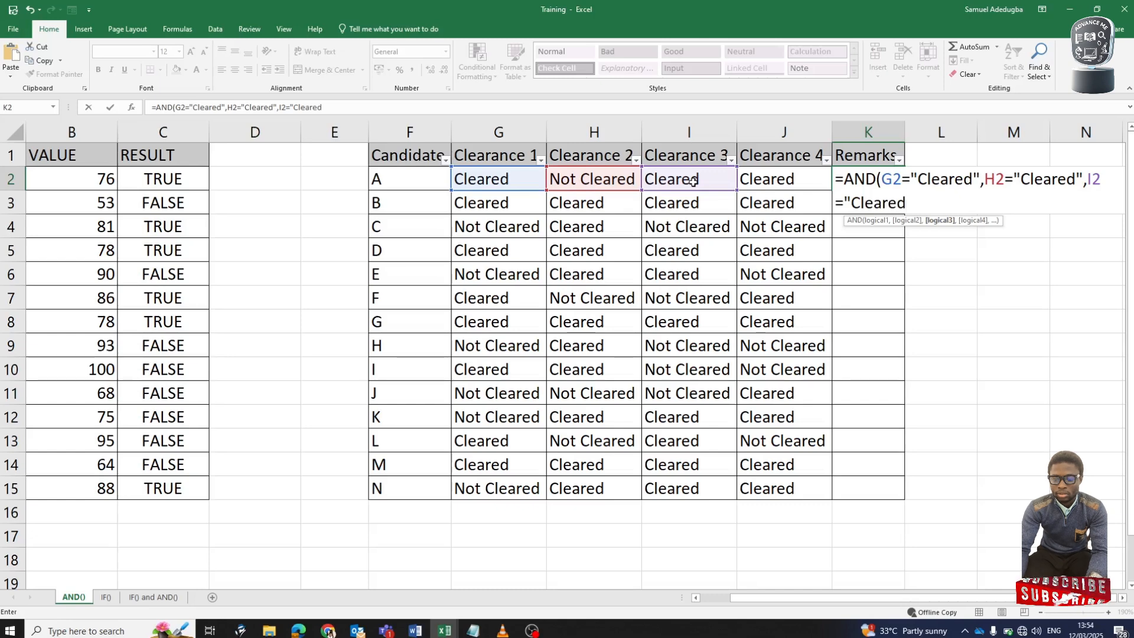
{"action": "type", "text": "\","}
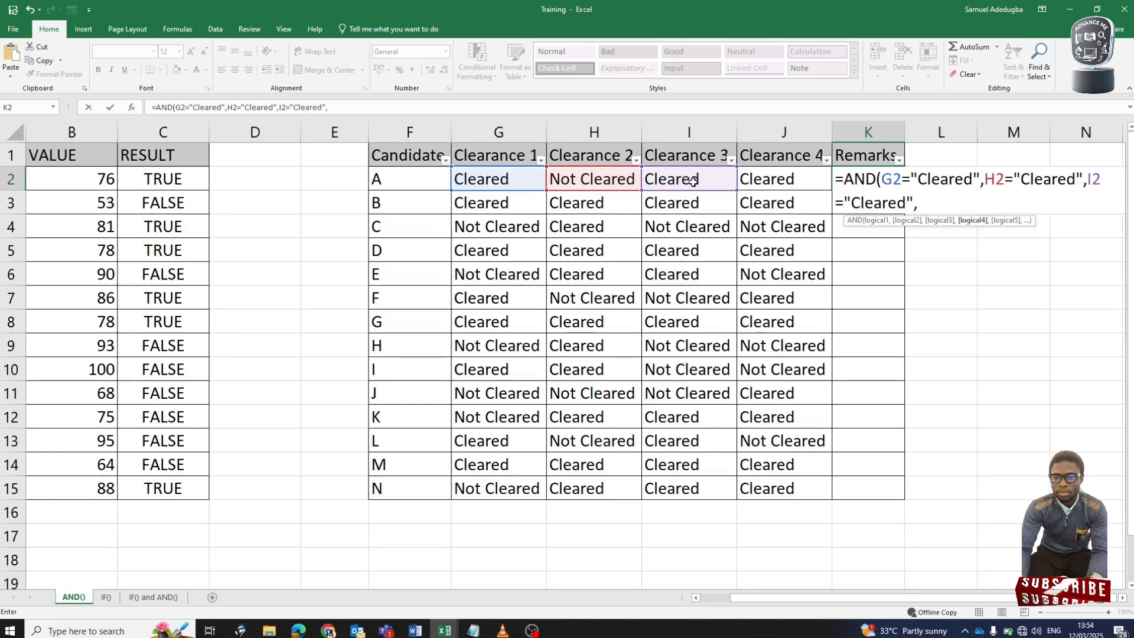
- Add J2="Cleared" as the fourth condition, close the AND formula and enter it in K2
{"action": "left_click", "coordinate": [766, 180]}
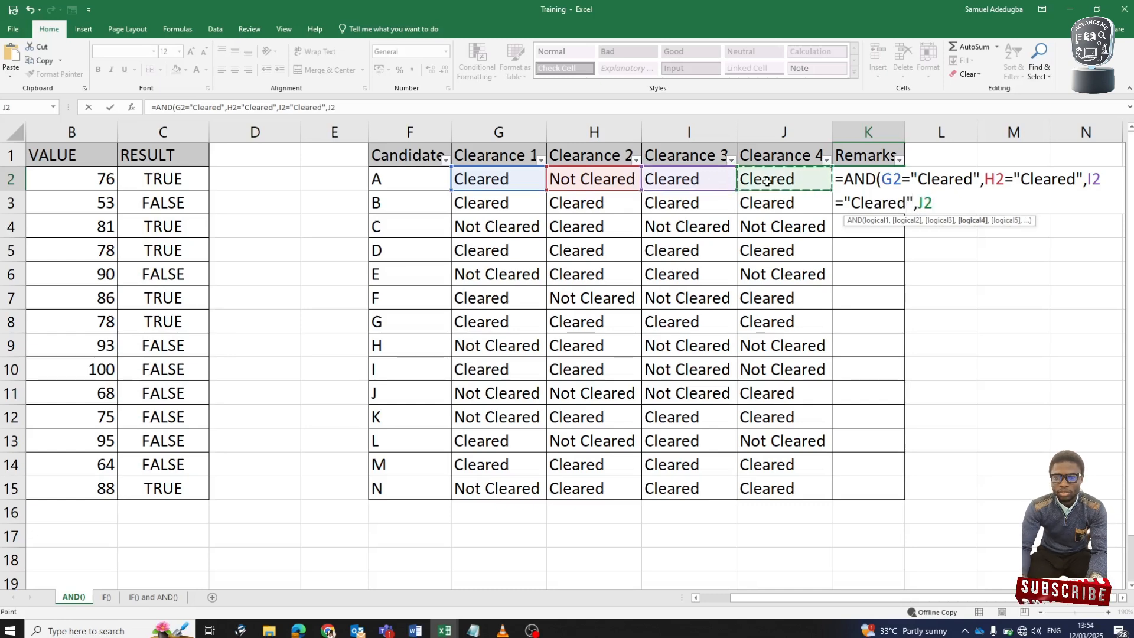
{"action": "type", "text": "="}
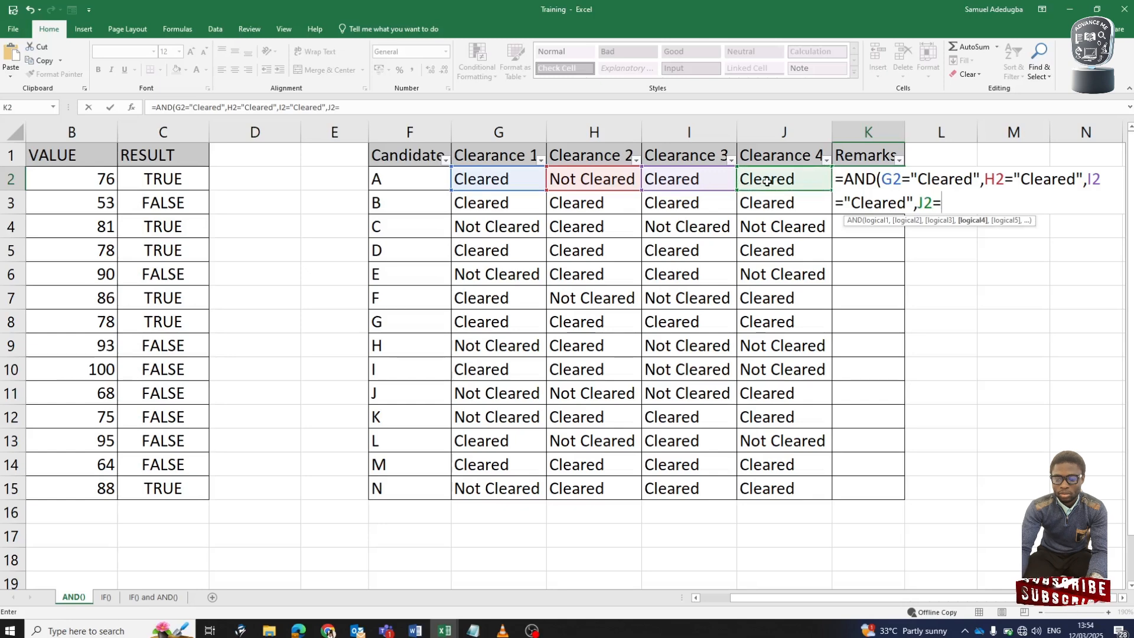
{"action": "type", "text": "\""}
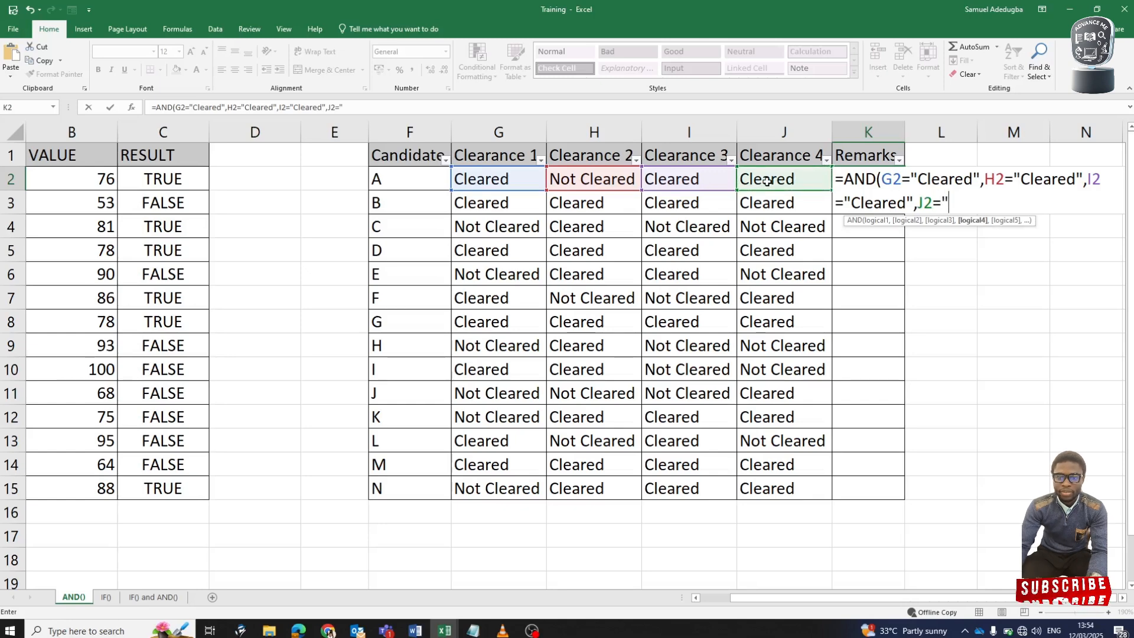
{"action": "type", "text": "Cleare"}
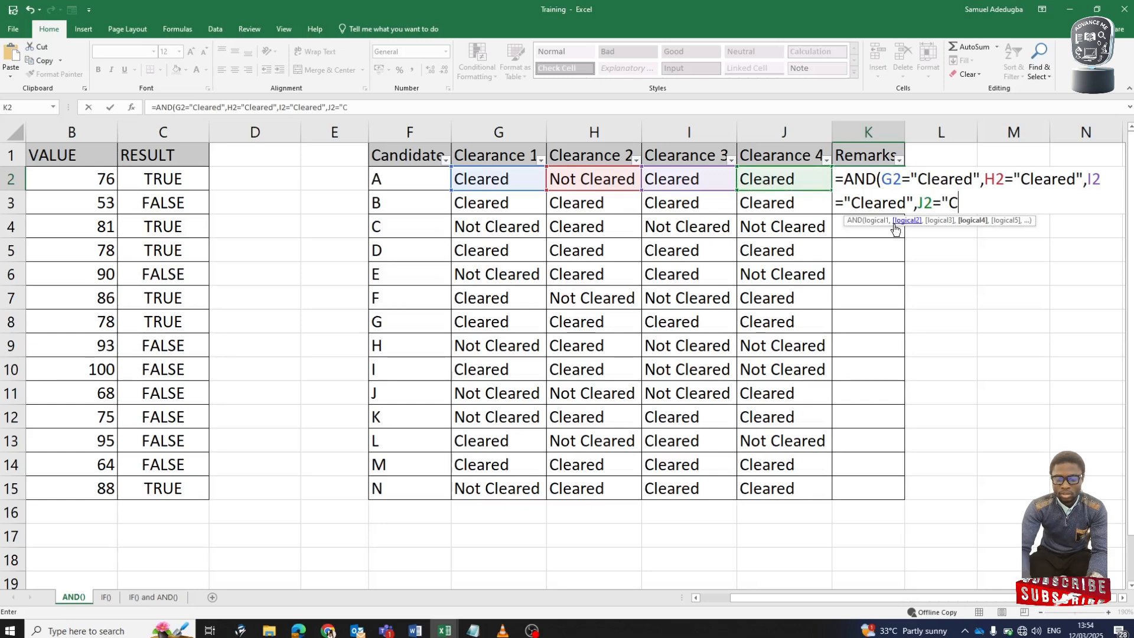
{"action": "type", "text": "d\""}
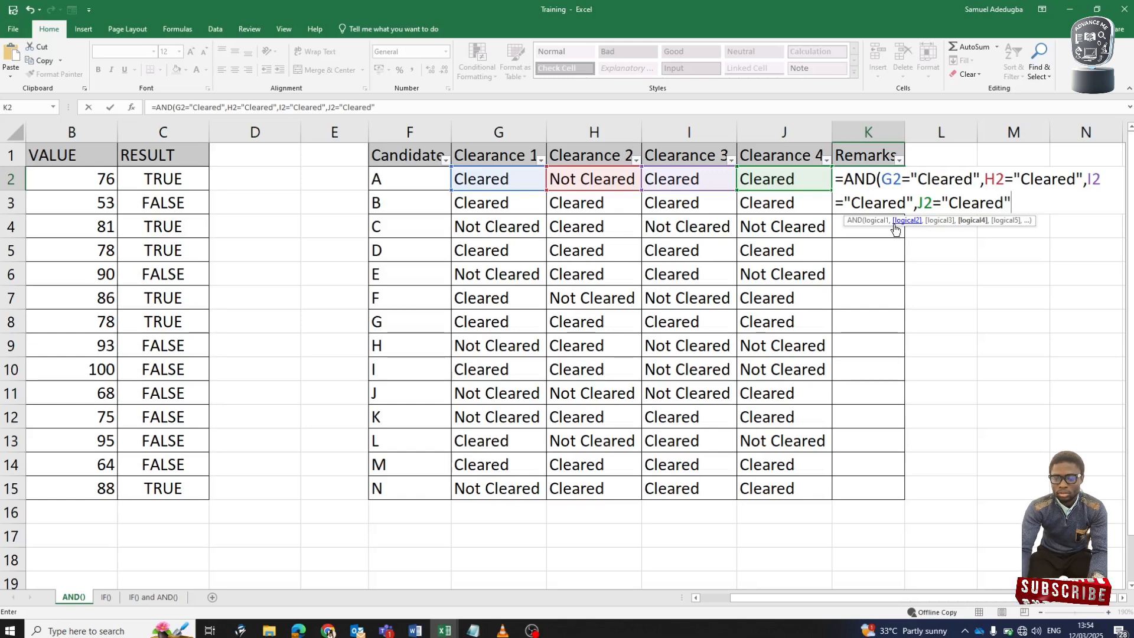
{"action": "type", "text": ")"}
{"action": "key", "text": "Return"}
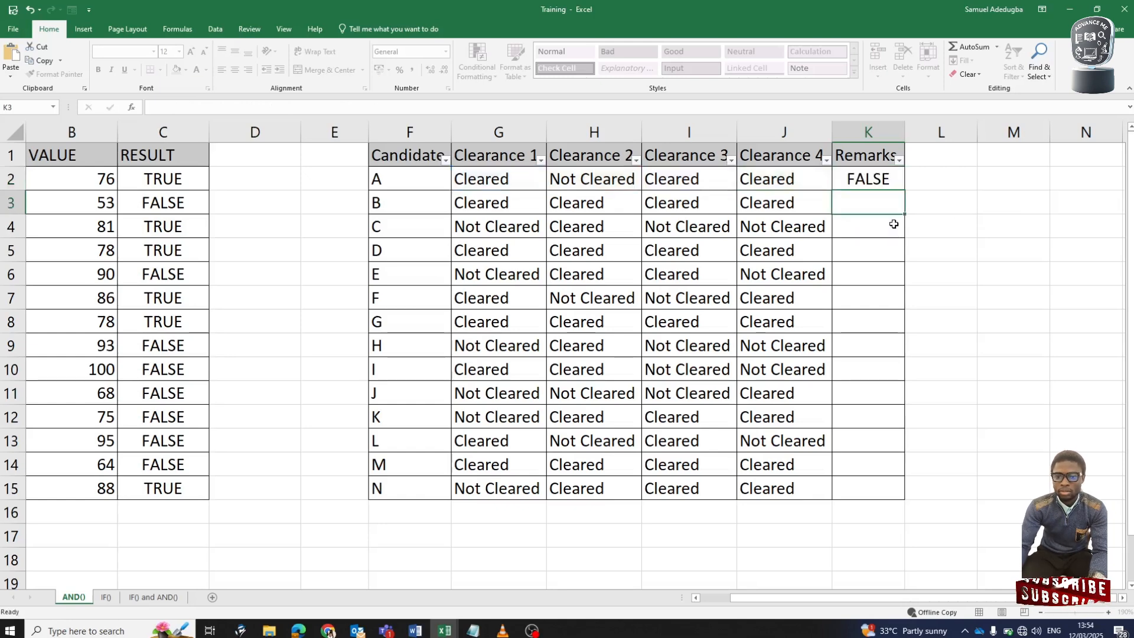
- Fill the AND formula from K2 down through K15 of the Remarks column
{"action": "left_click", "coordinate": [887, 186]}
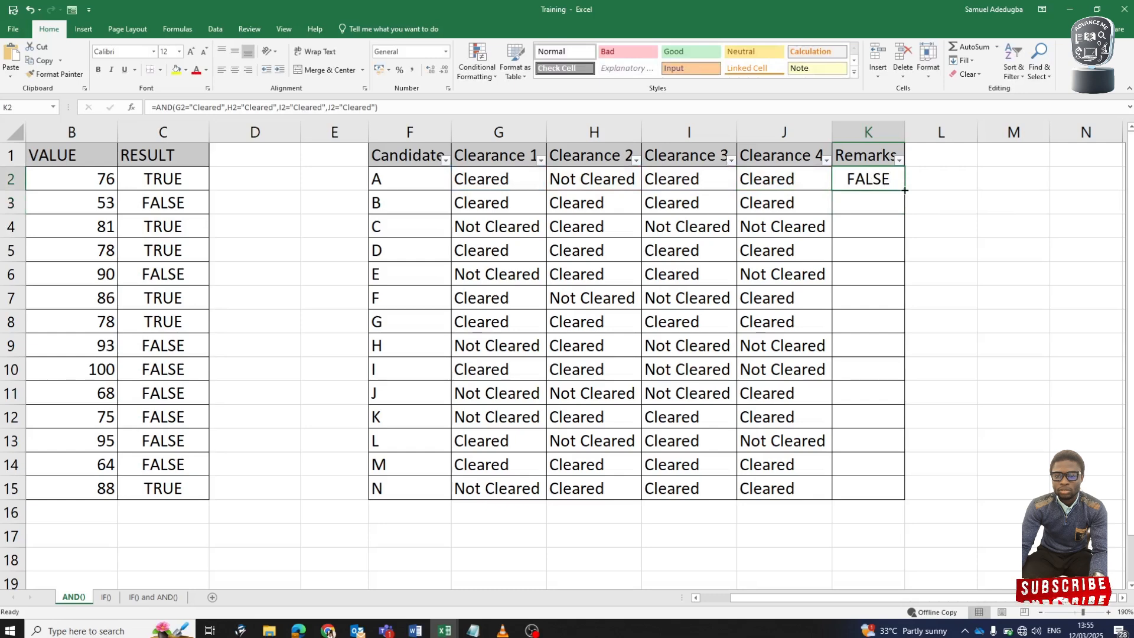
{"action": "double_click", "coordinate": [905, 190]}
{"action": "scroll", "coordinate": [843, 292], "scroll_direction": "down", "scroll_amount": 1}
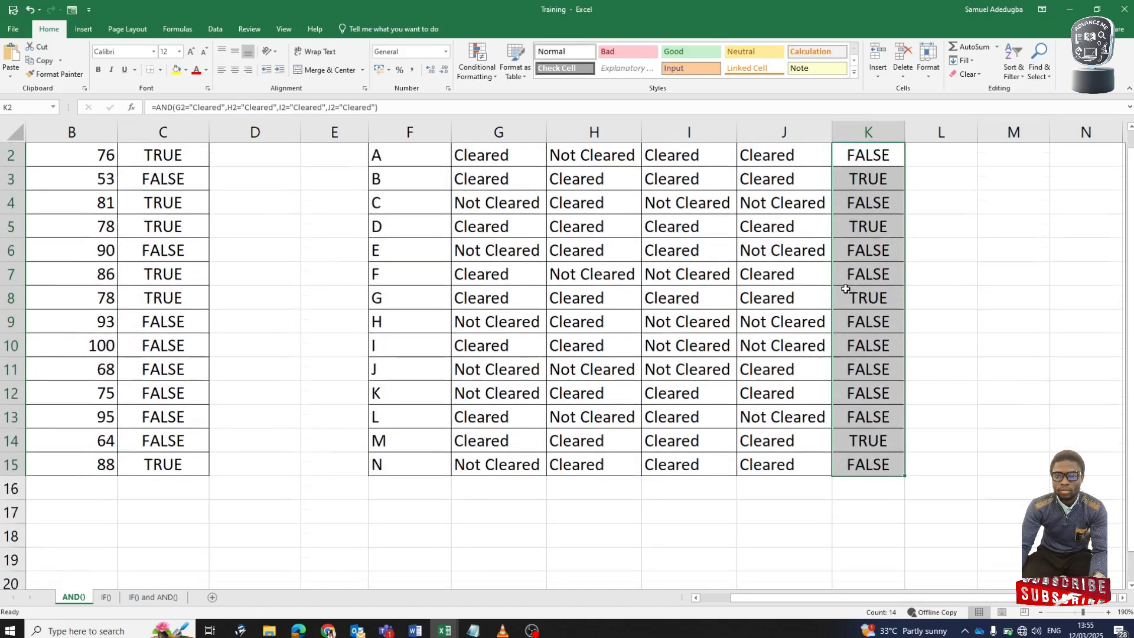
{"action": "scroll", "coordinate": [858, 228], "scroll_direction": "up", "scroll_amount": 1}
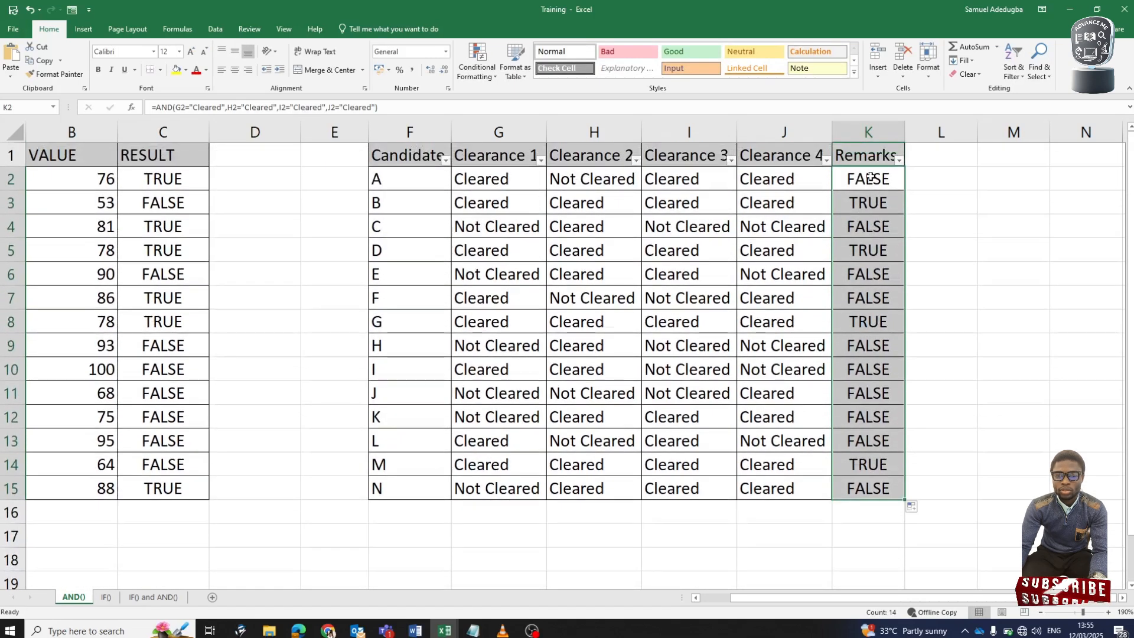
- Compare the Remarks results for candidates A and B with their entries in the four clearance columns
{"action": "left_click", "coordinate": [865, 177]}
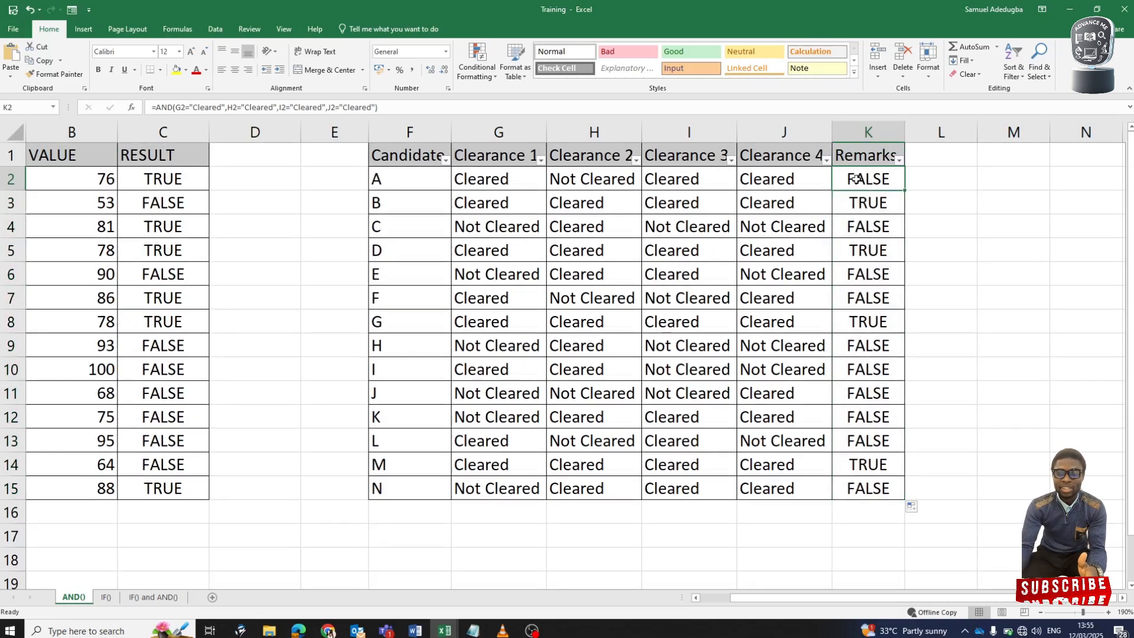
{"action": "left_click", "coordinate": [519, 179]}
{"action": "left_click_drag", "start_coordinate": [520, 181], "coordinate": [678, 178]}
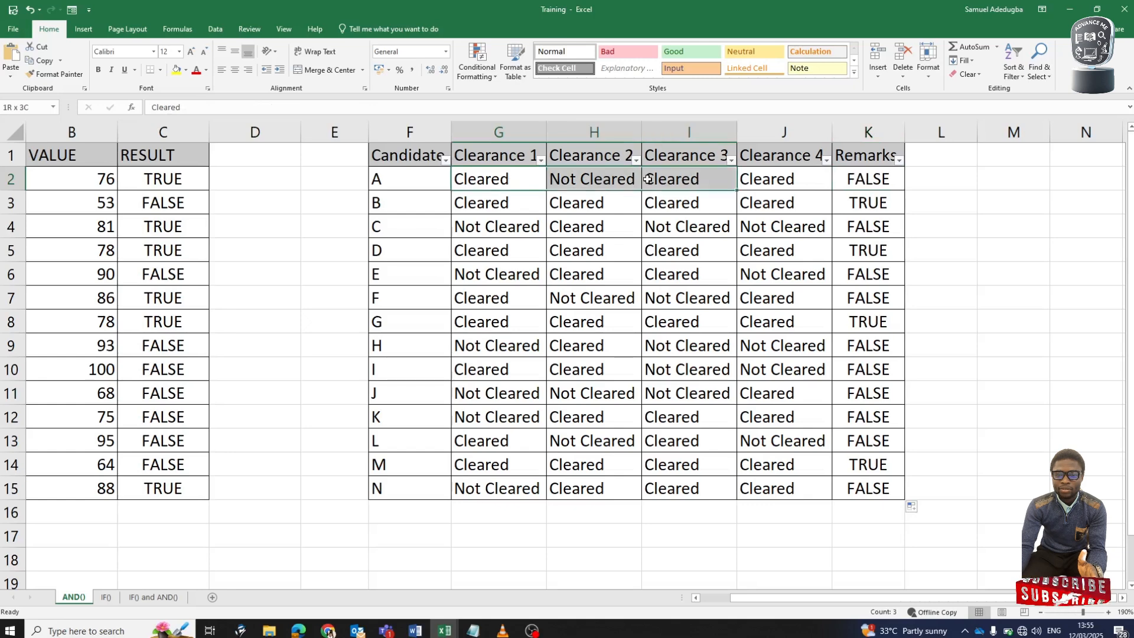
{"action": "left_click", "coordinate": [857, 176]}
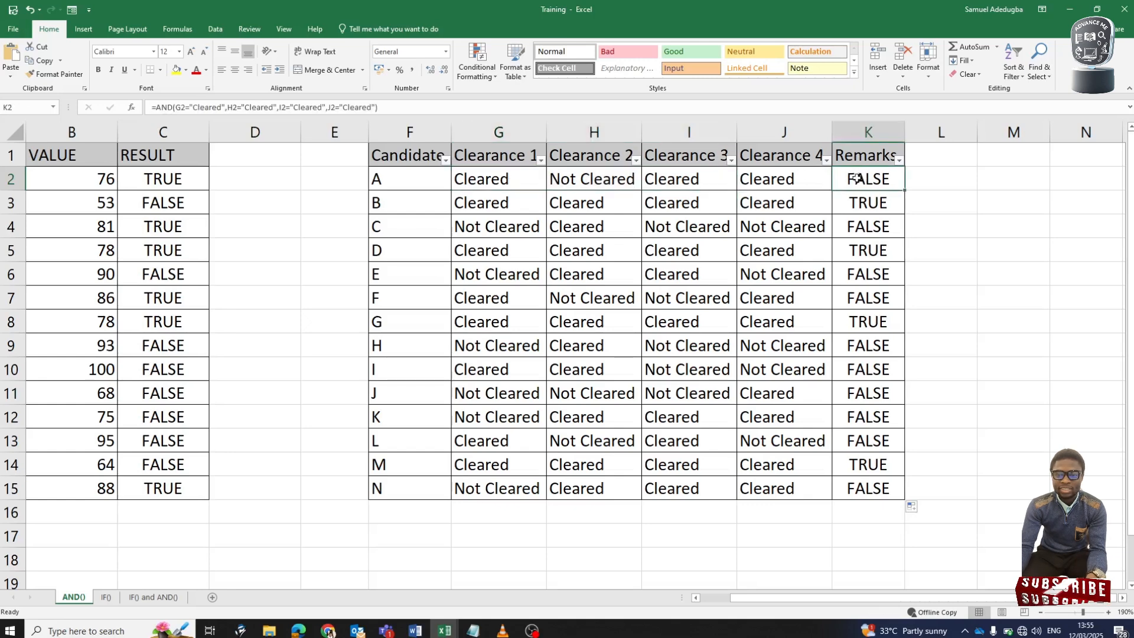
{"action": "left_click", "coordinate": [866, 201]}
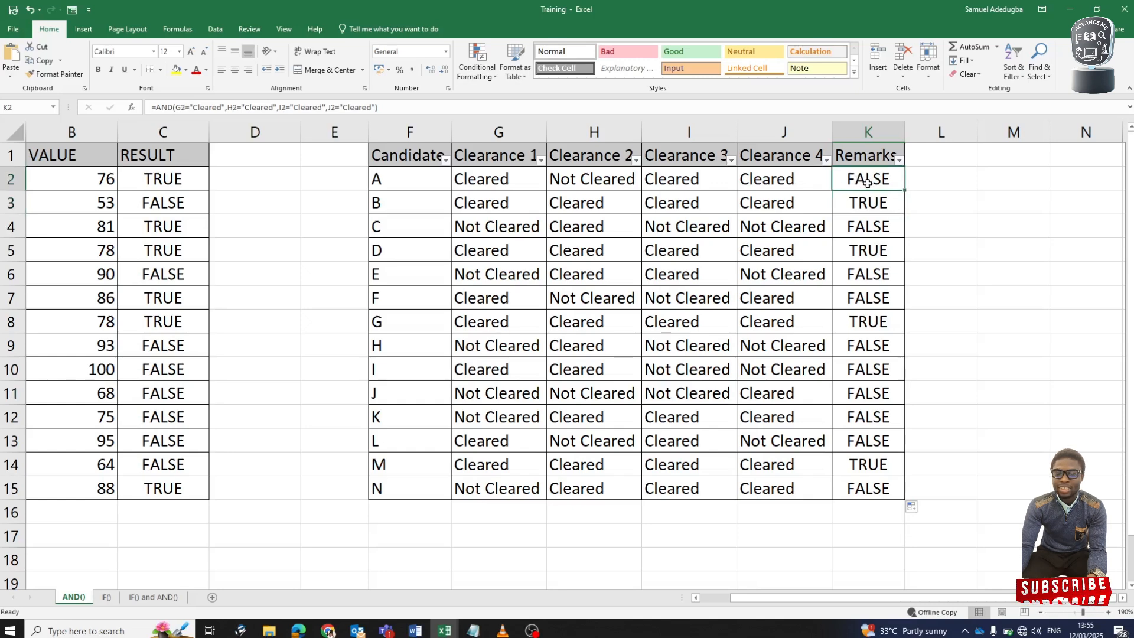
{"action": "left_click", "coordinate": [872, 204]}
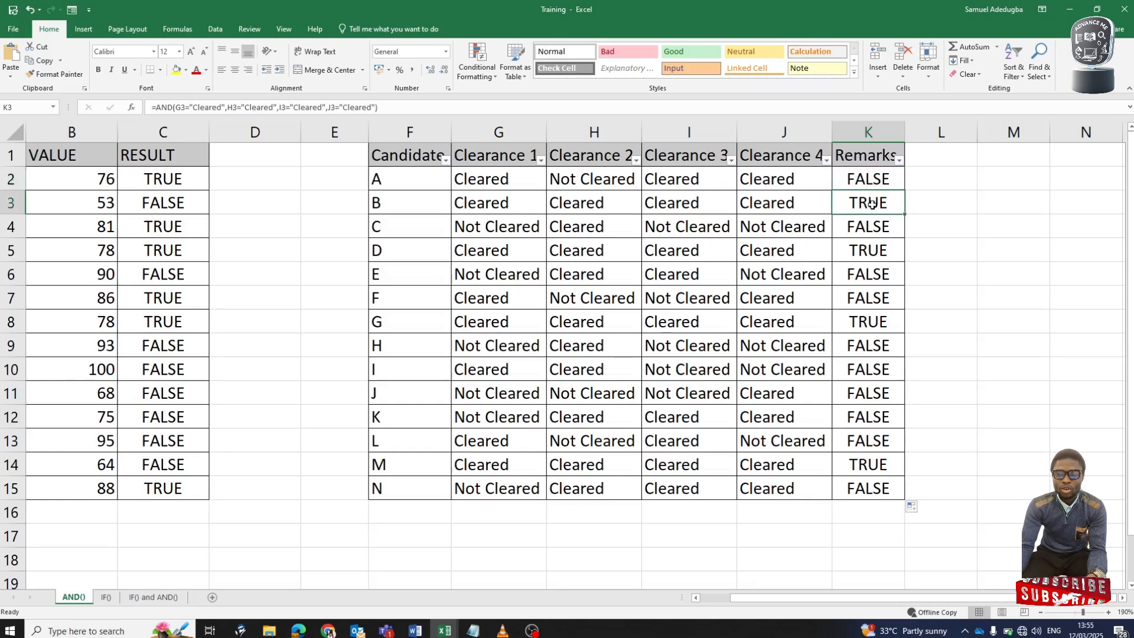
{"action": "left_click", "coordinate": [860, 178]}
{"action": "left_click", "coordinate": [860, 211]}
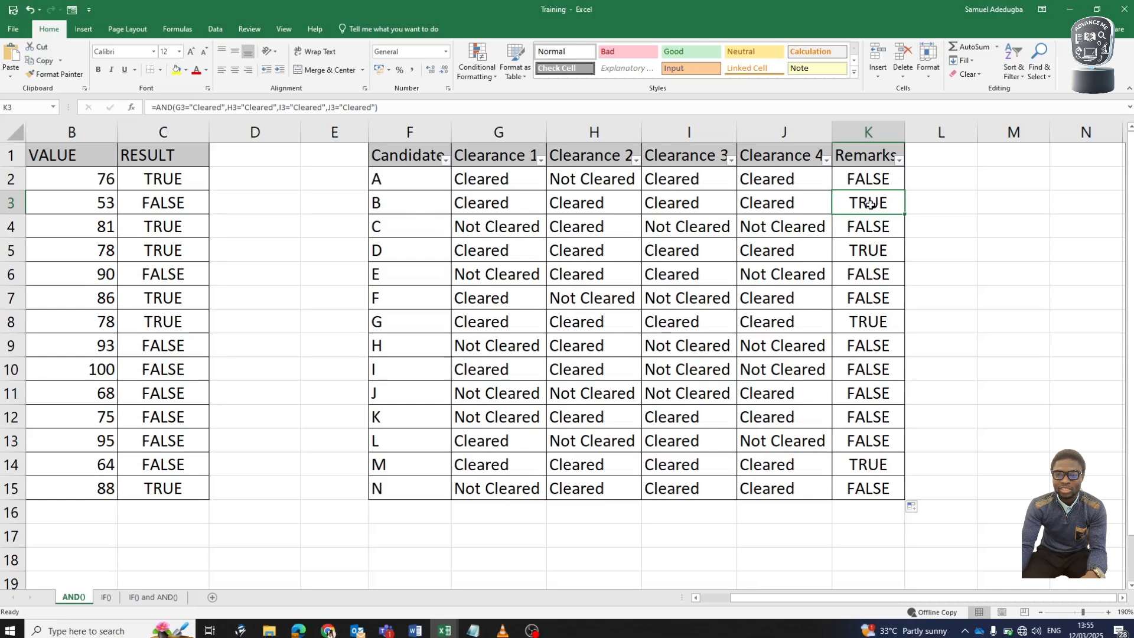
- Turn off the candidate table's header filter and reapply it to the headers F1:K1
{"action": "left_click", "coordinate": [433, 157]}
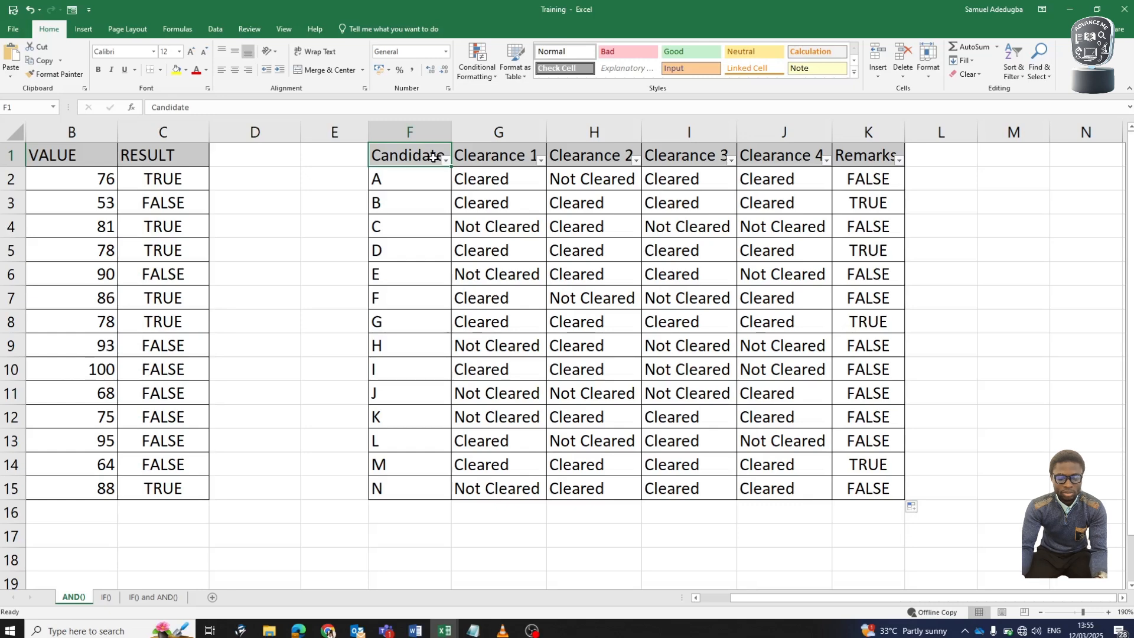
{"action": "key", "text": "ctrl+shift+l"}
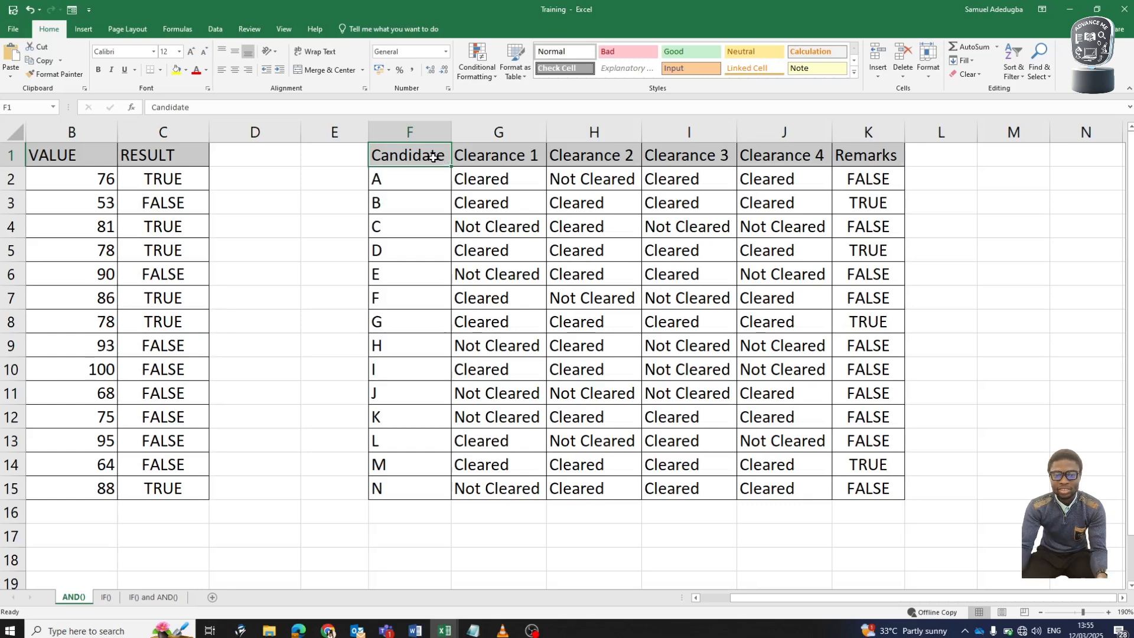
{"action": "left_click", "coordinate": [473, 155]}
{"action": "left_click_drag", "start_coordinate": [406, 149], "coordinate": [873, 155]}
{"action": "left_click", "coordinate": [1013, 68]}
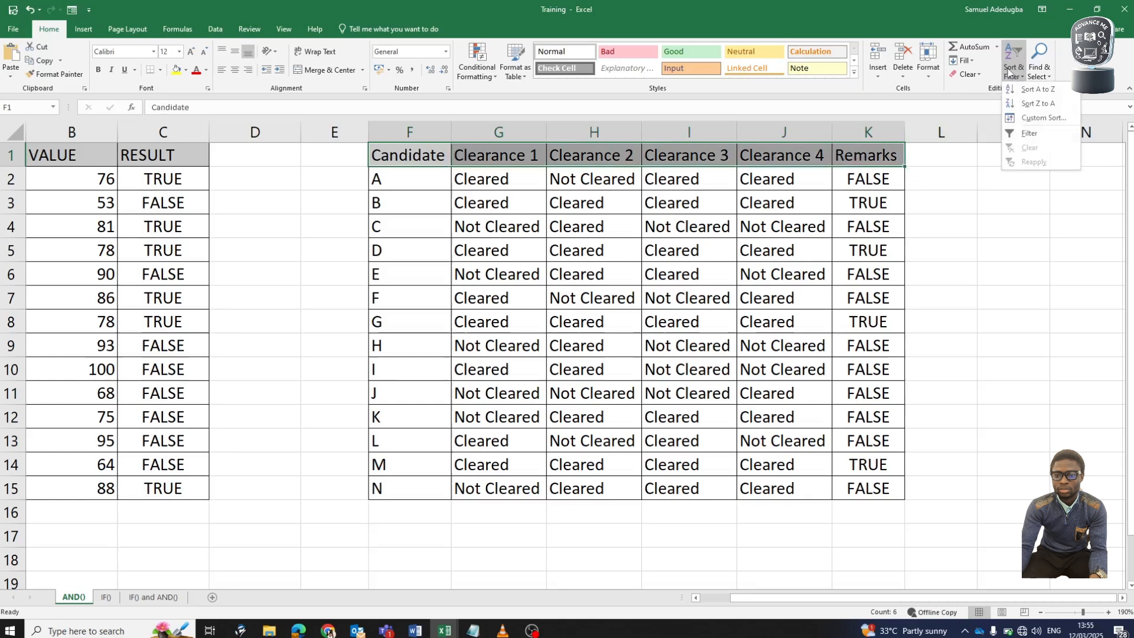
{"action": "left_click", "coordinate": [1029, 134]}
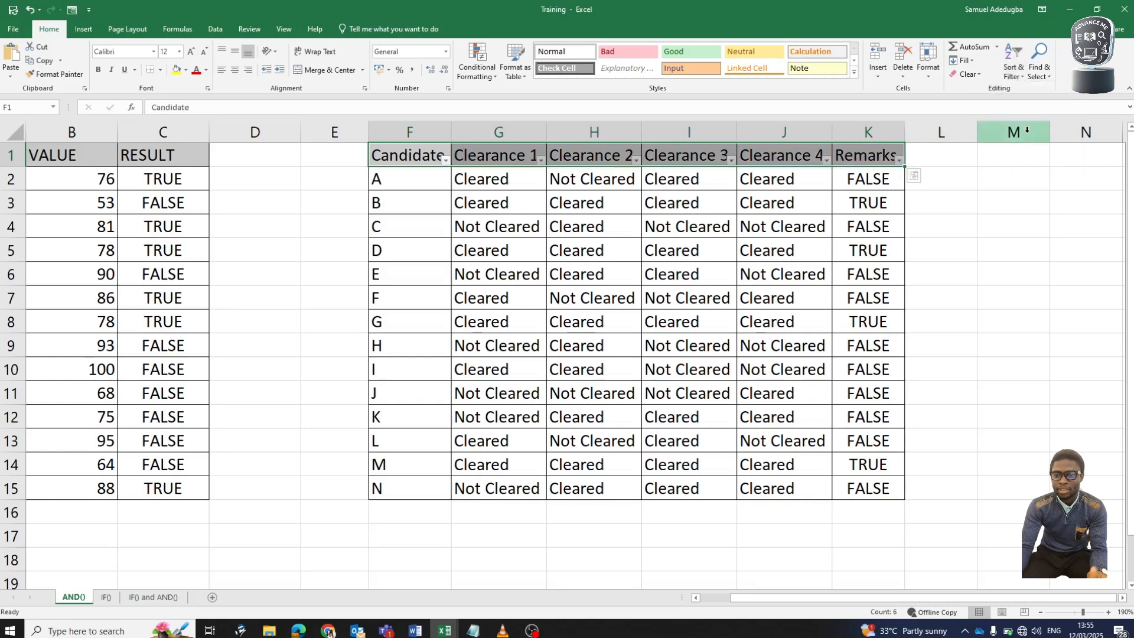
- Remove the header filter again and turn it back on from the Candidate header cell F1
{"action": "left_click", "coordinate": [1013, 70]}
{"action": "left_click", "coordinate": [1059, 120]}
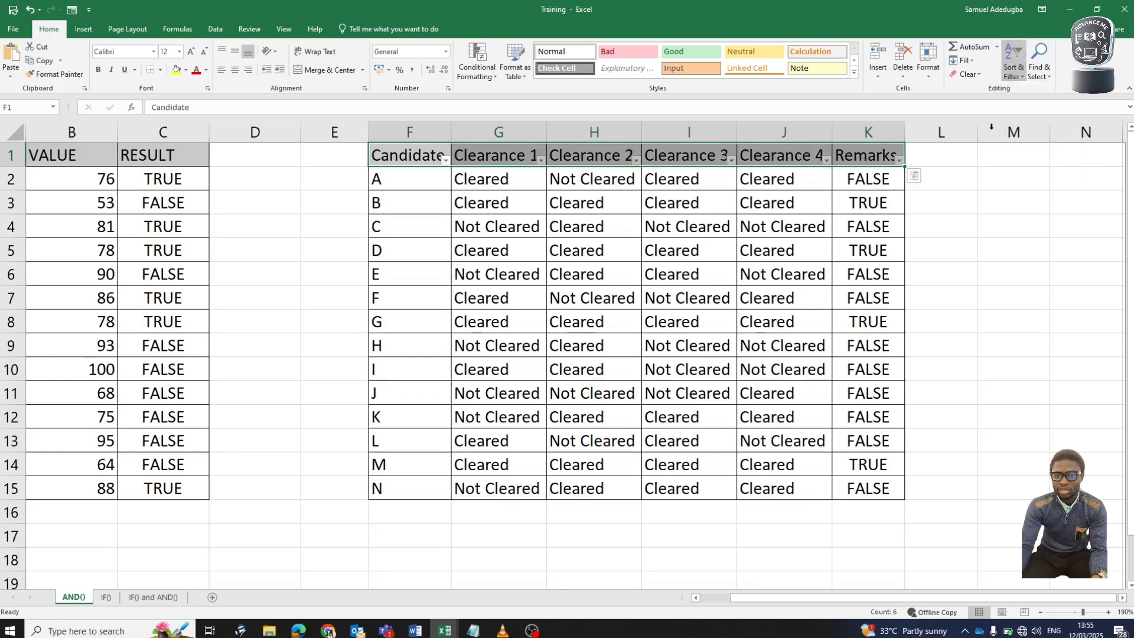
{"action": "left_click", "coordinate": [391, 155]}
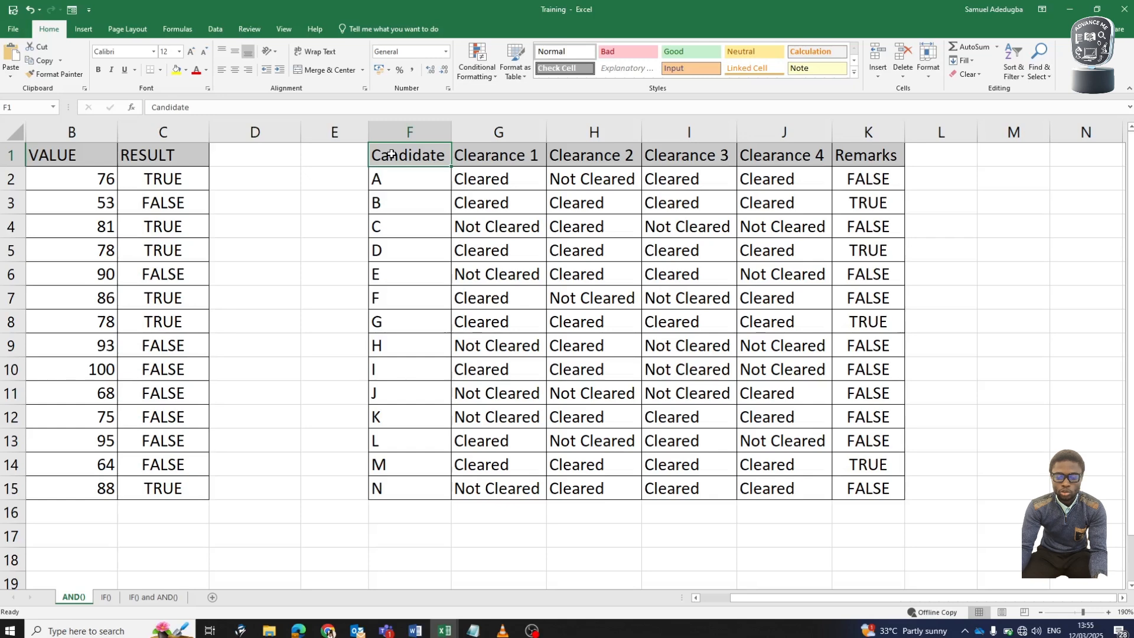
{"action": "key", "text": "ctrl+shift+l"}
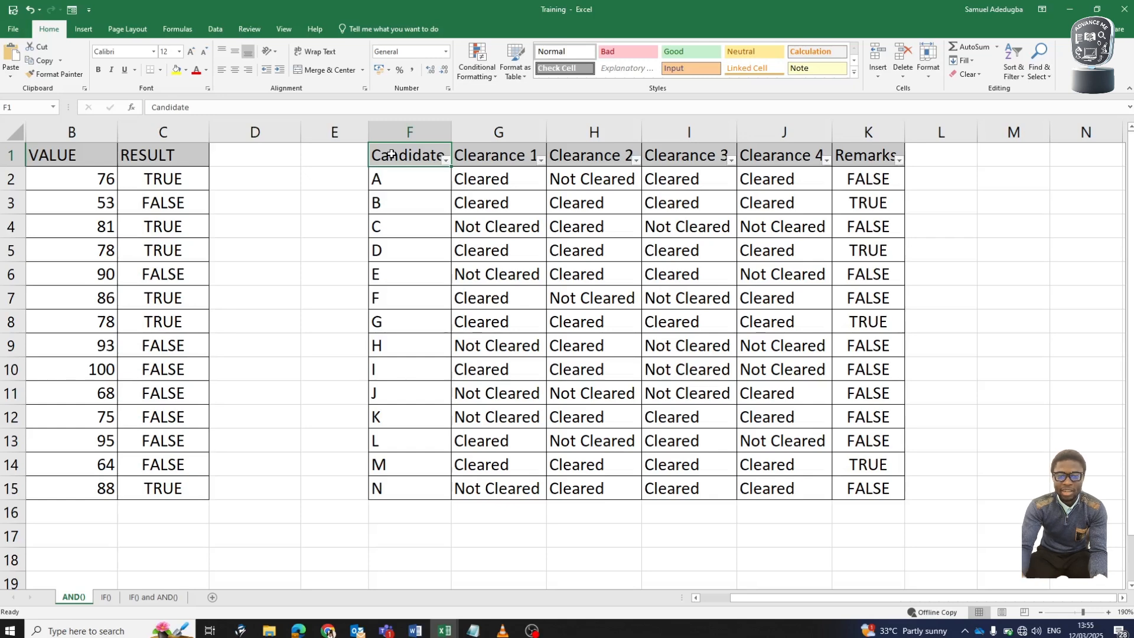
- Filter the Remarks column to show only the candidates with TRUE
{"action": "left_click", "coordinate": [748, 203]}
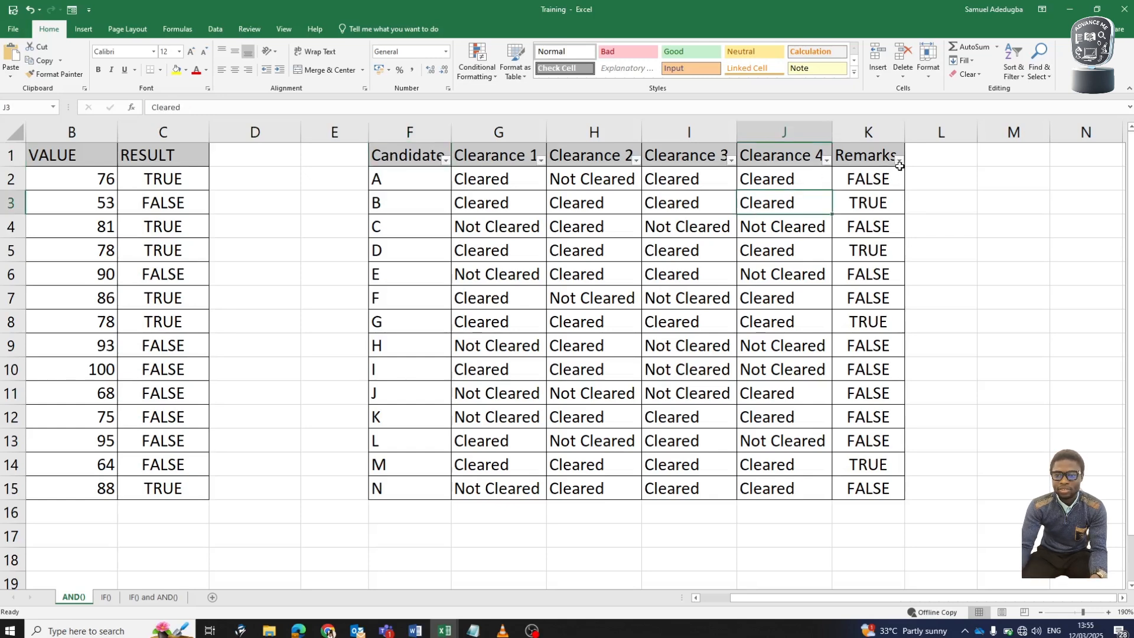
{"action": "left_click", "coordinate": [900, 165]}
{"action": "left_click", "coordinate": [899, 161]}
{"action": "left_click", "coordinate": [794, 276]}
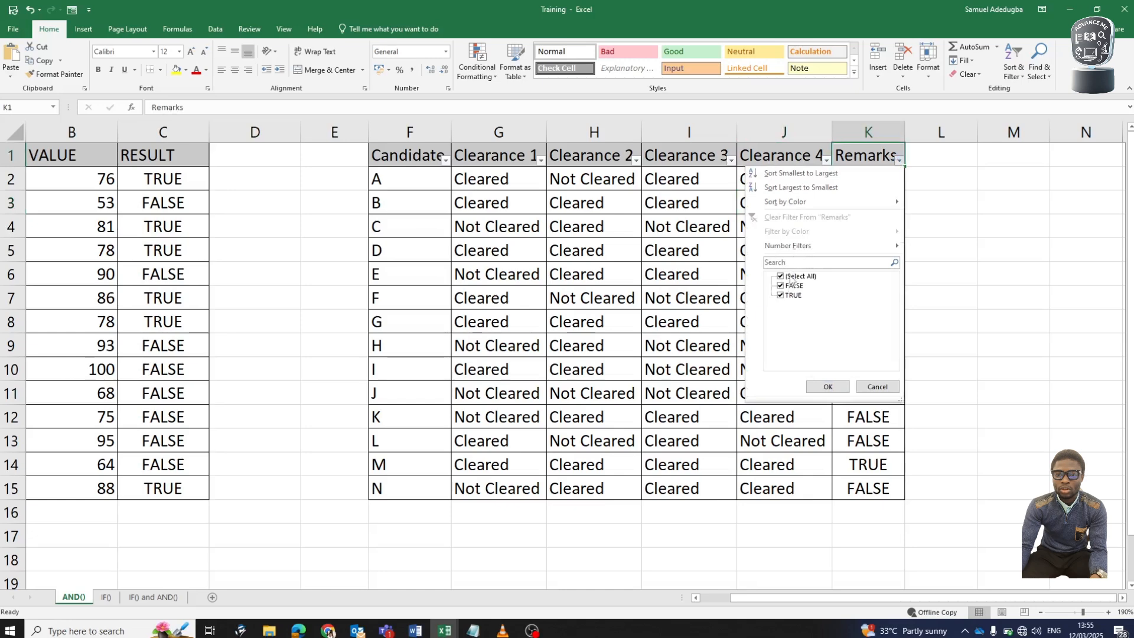
{"action": "left_click", "coordinate": [792, 295]}
{"action": "left_click", "coordinate": [827, 387]}
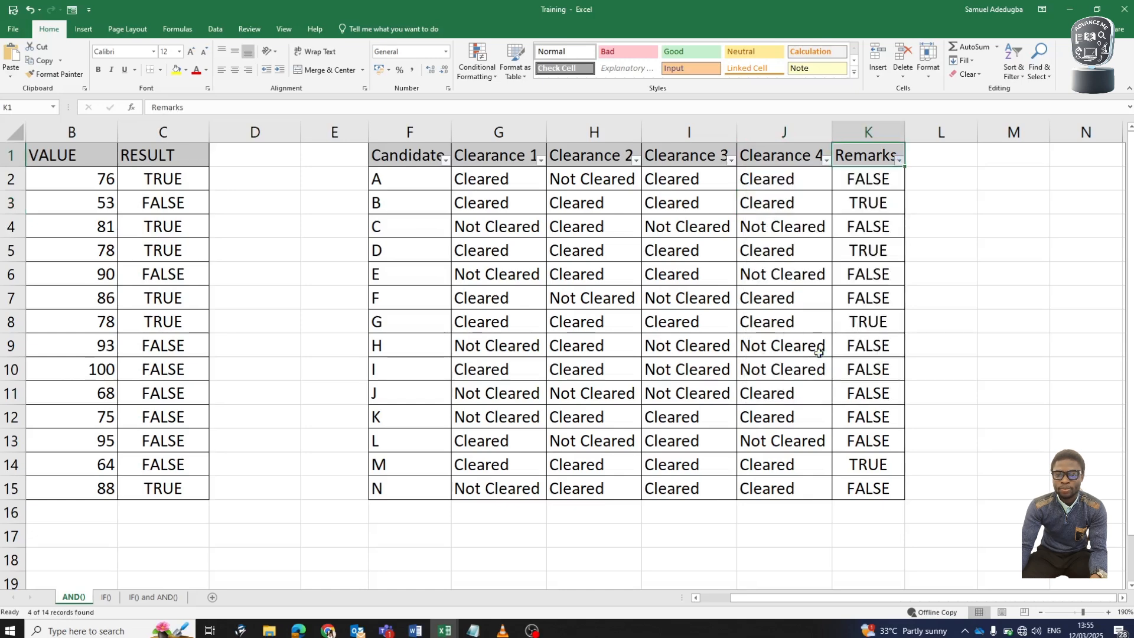
{"action": "left_click", "coordinate": [875, 189]}
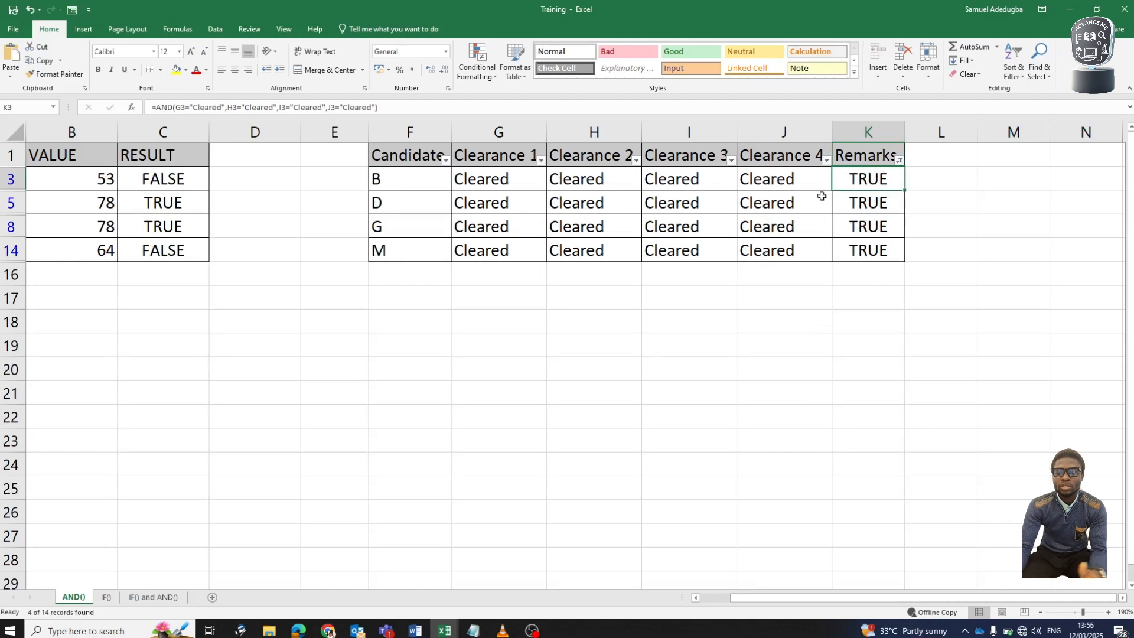
- Clear the filter from the Remarks column and look over the full candidate table
{"action": "left_click", "coordinate": [900, 161]}
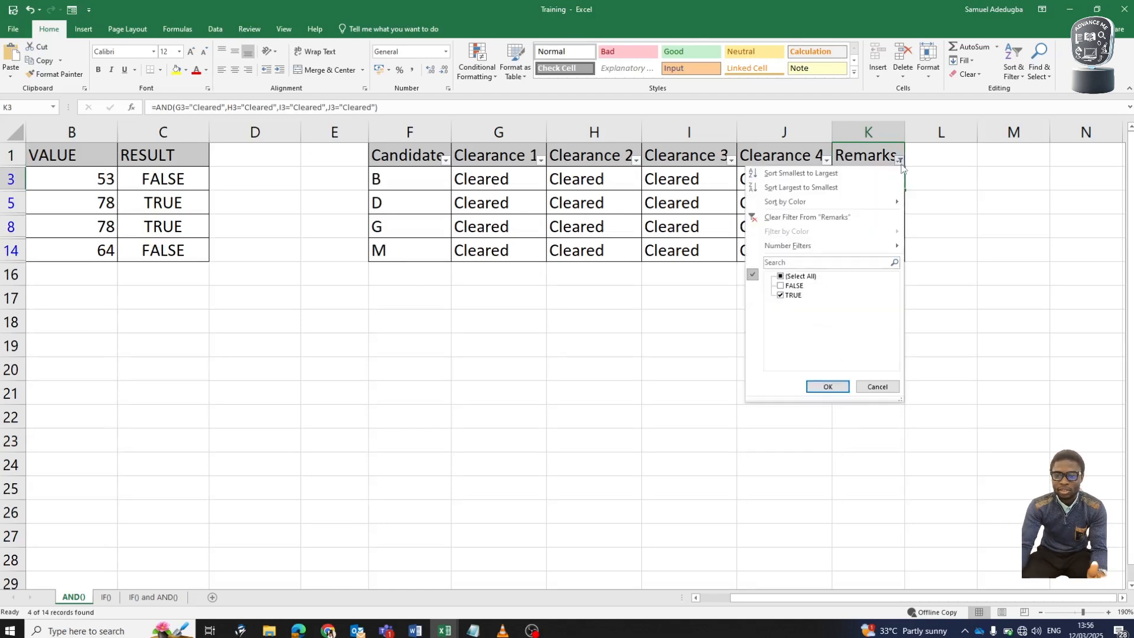
{"action": "left_click", "coordinate": [798, 218]}
{"action": "left_click", "coordinate": [803, 242]}
{"action": "scroll", "coordinate": [743, 238], "scroll_direction": "down", "scroll_amount": 4}
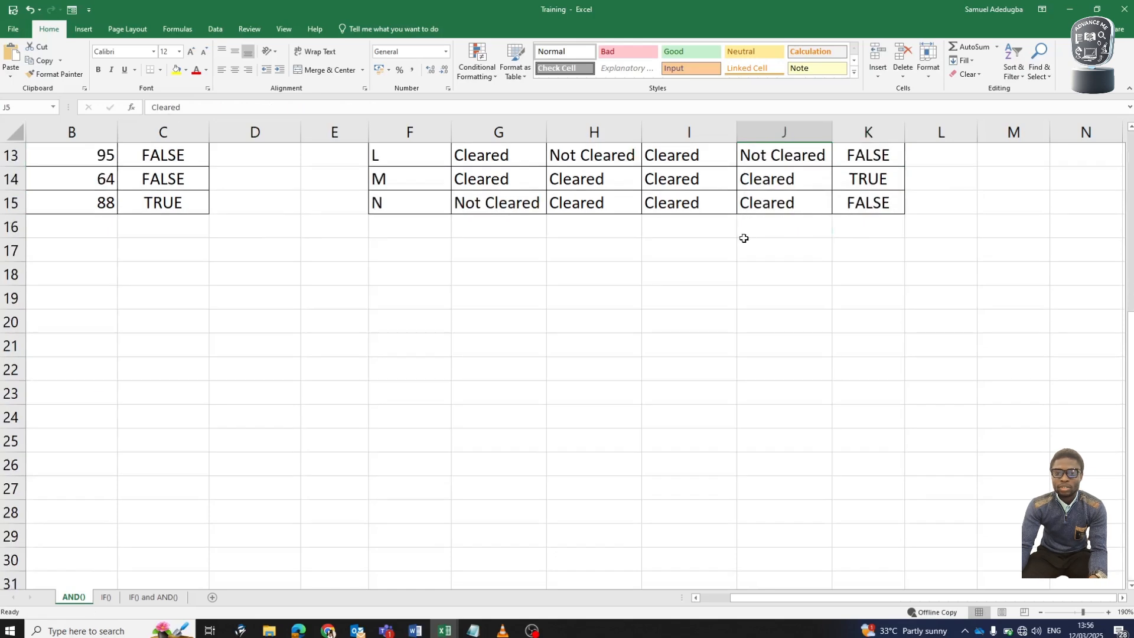
{"action": "scroll", "coordinate": [743, 239], "scroll_direction": "up", "scroll_amount": 4}
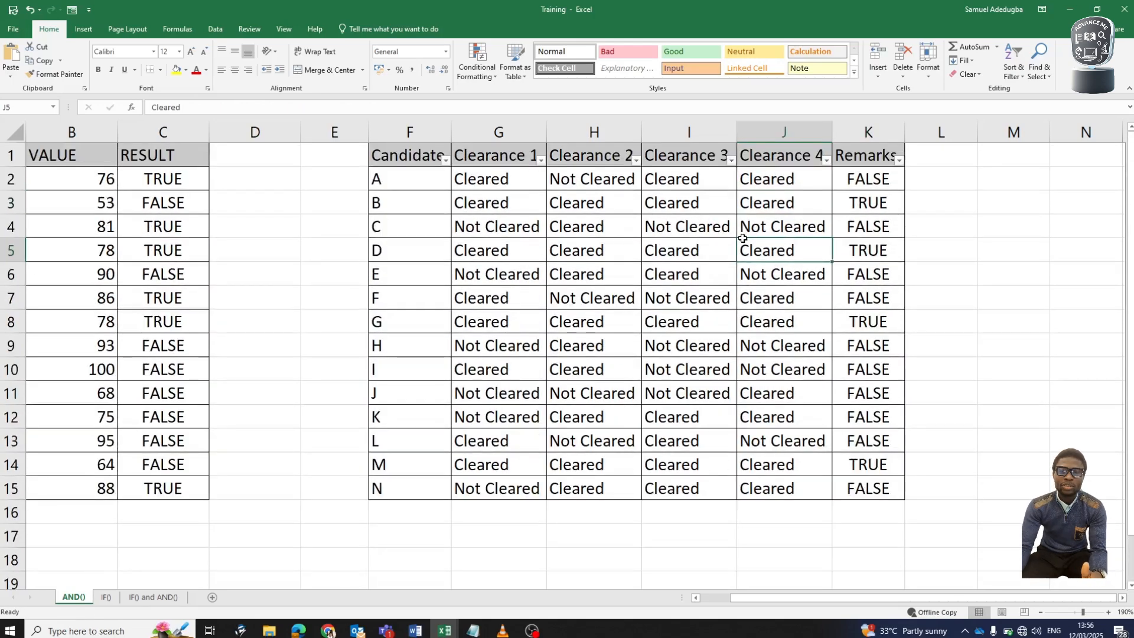